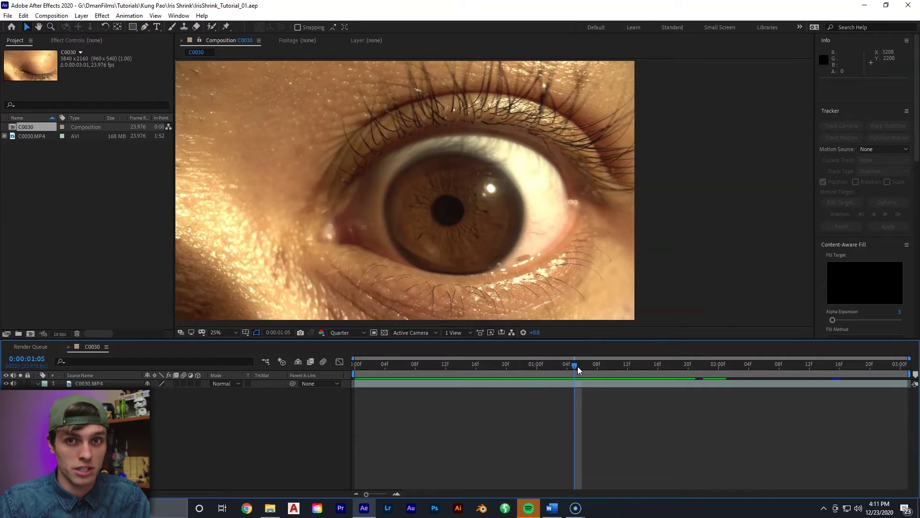
Move the playhead back to 0:00:01:03 and open C0030.MP4 in the Footage viewer.
drag(577, 366, 561, 370)
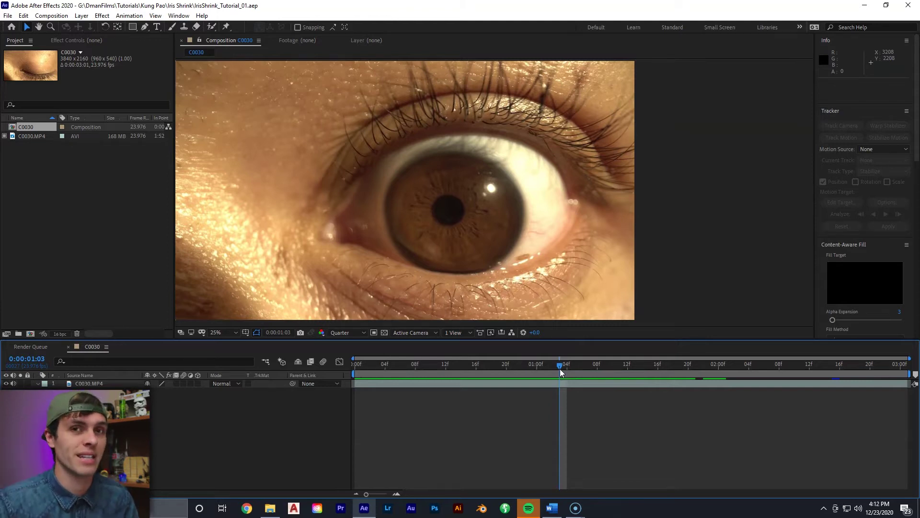
key(alt+KP_Enter)
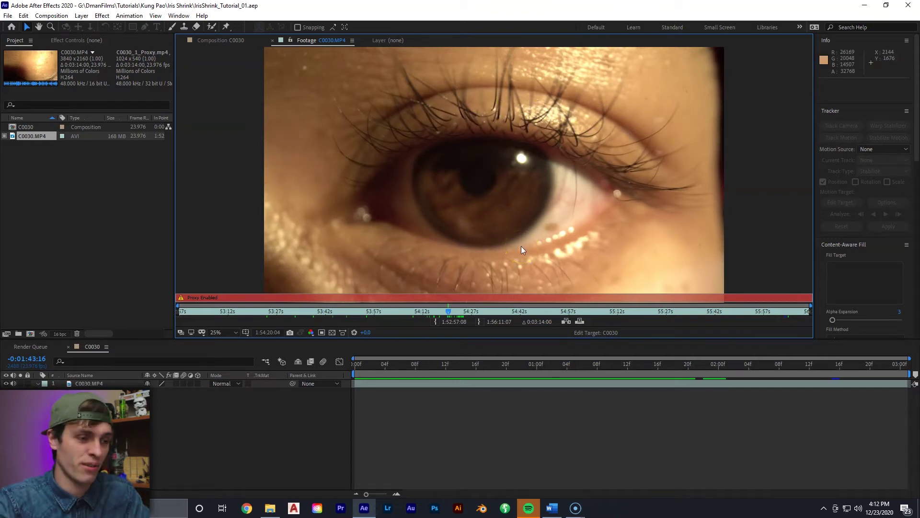
Scrub back through the C0030.MP4 source footage, then return to the composition's start.
drag(448, 311, 387, 320)
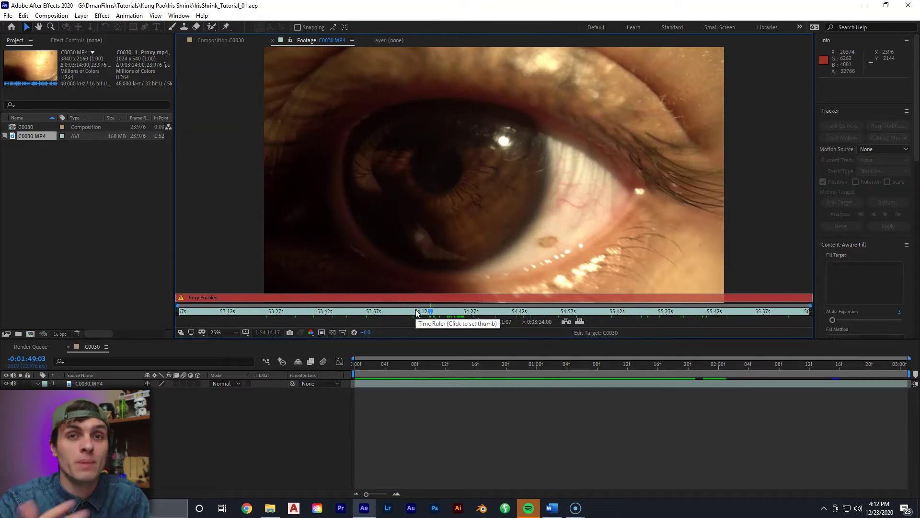
drag(417, 312, 303, 314)
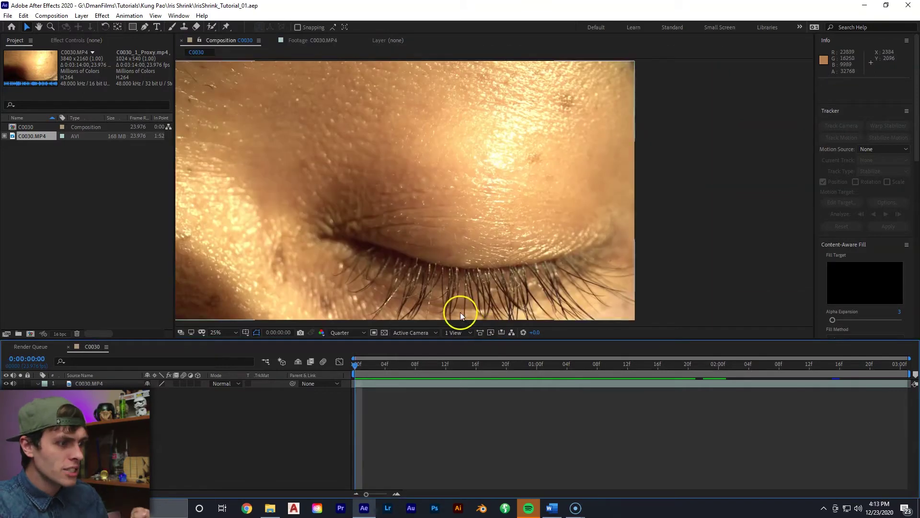
click(452, 341)
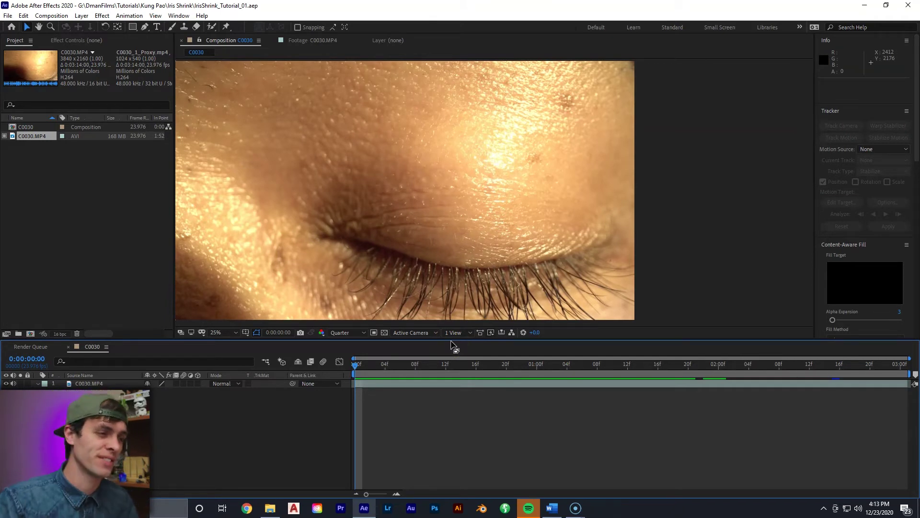
Go to the open-eye frame at 0:00:00:18 and switch to the Motion Tracking workspace.
click(425, 349)
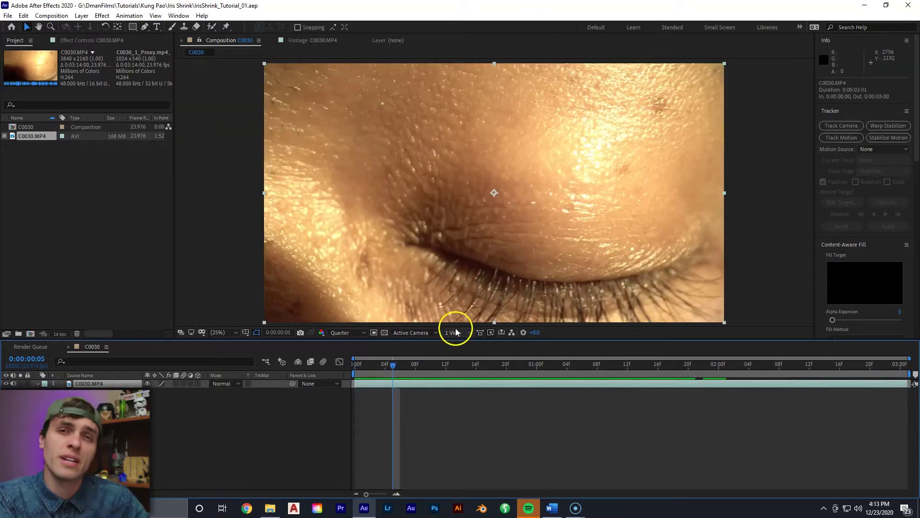
click(490, 361)
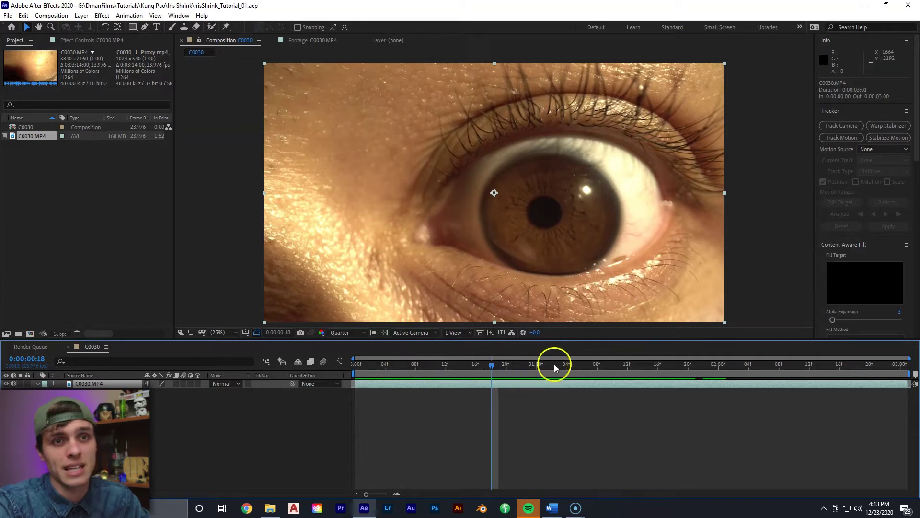
click(799, 27)
click(825, 123)
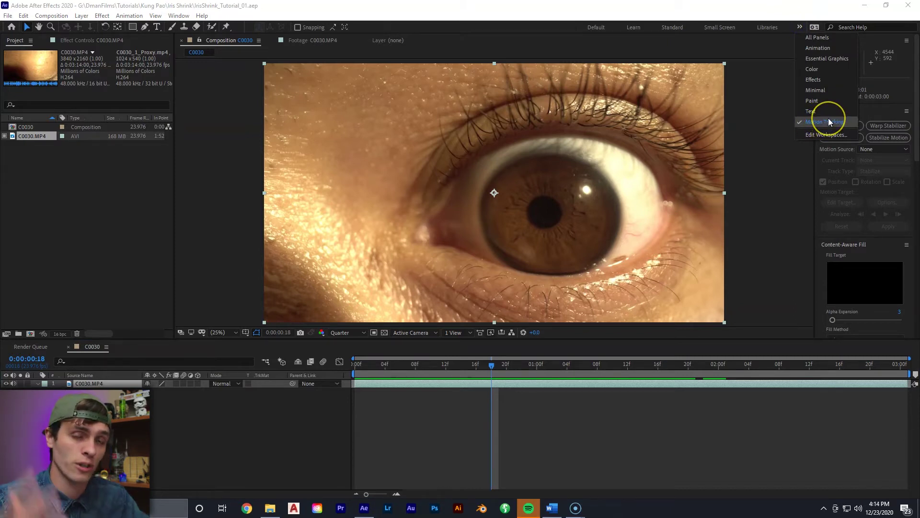
Select the C0030.MP4 layer and start a Track Motion stabilize track.
click(802, 118)
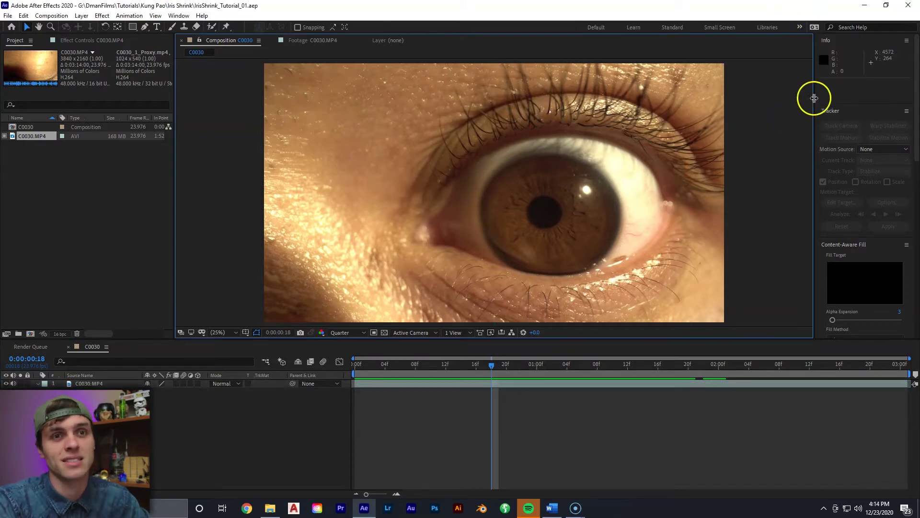
click(529, 384)
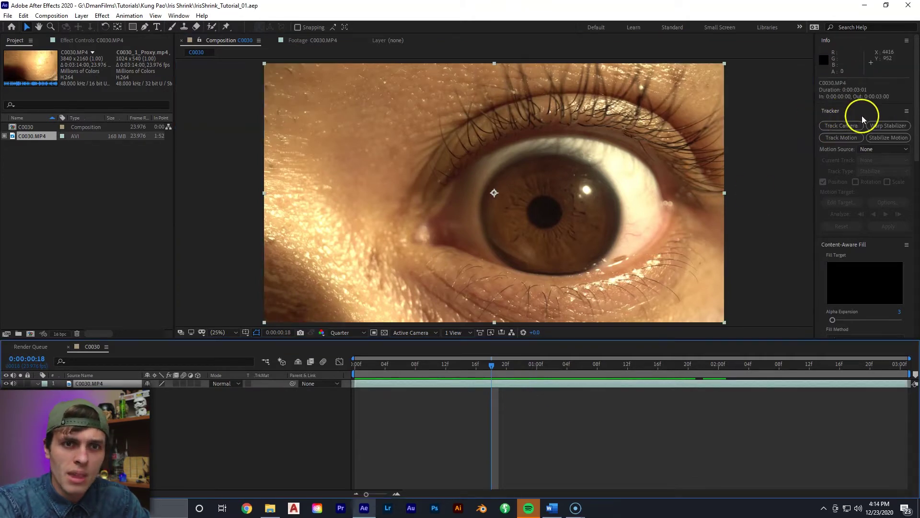
click(884, 138)
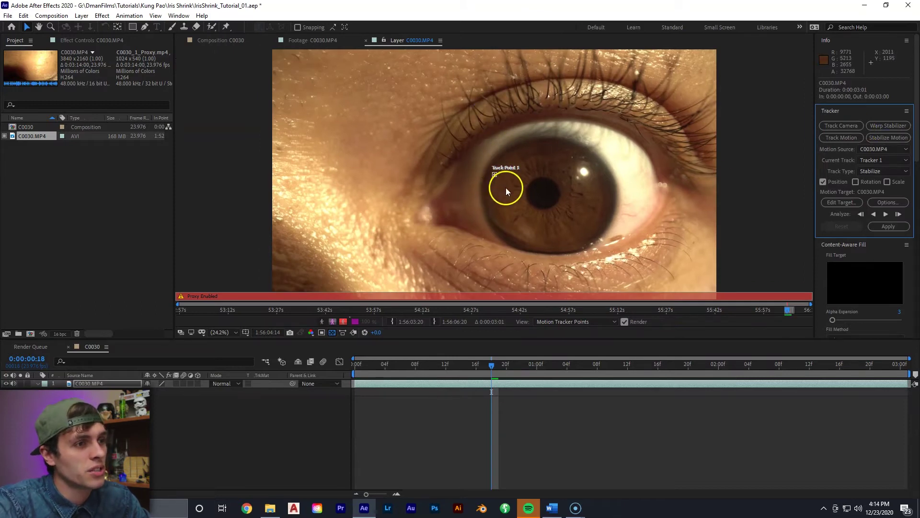
Set Track Point 1 on an iris detail, shrink its search box, and analyze forward.
click(495, 175)
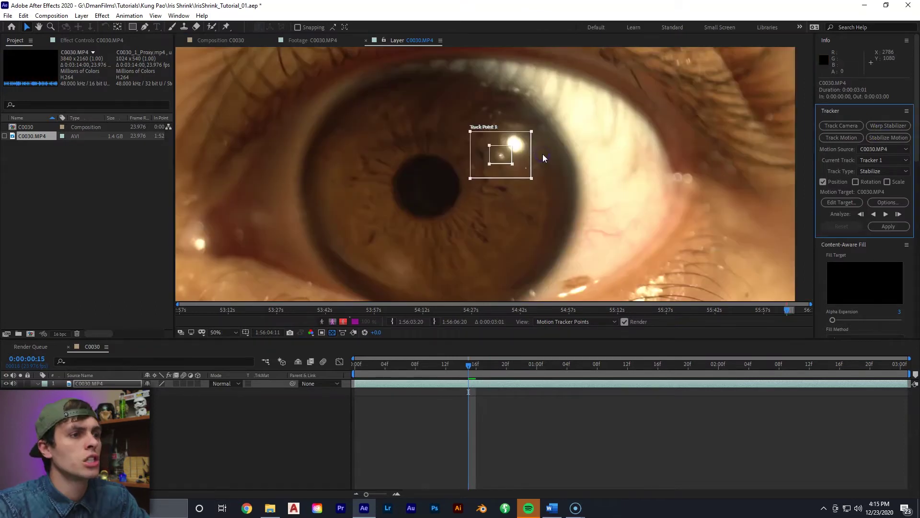
scroll(509, 148, up, 2)
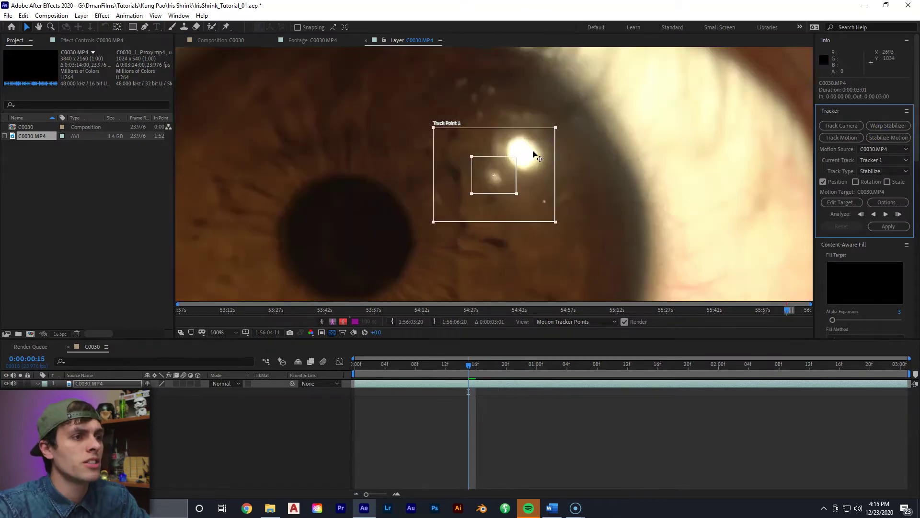
drag(534, 190, 507, 190)
drag(555, 222, 527, 204)
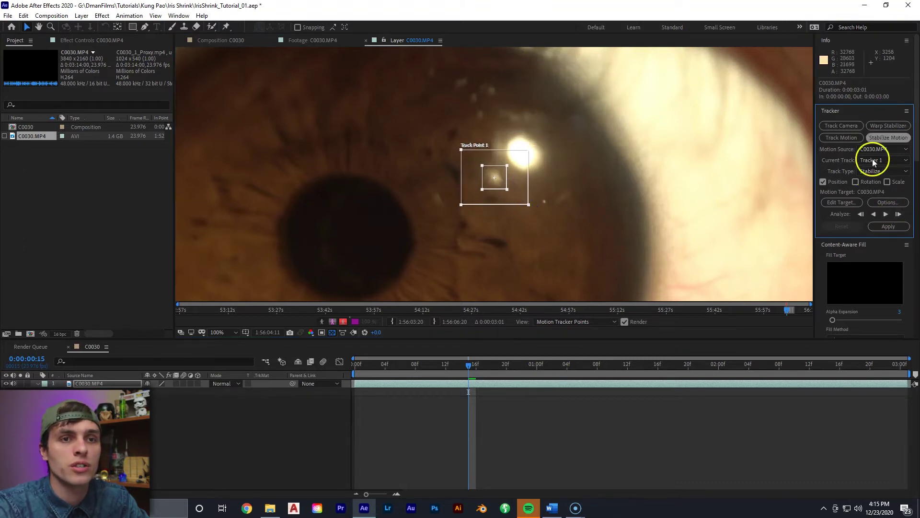
click(884, 214)
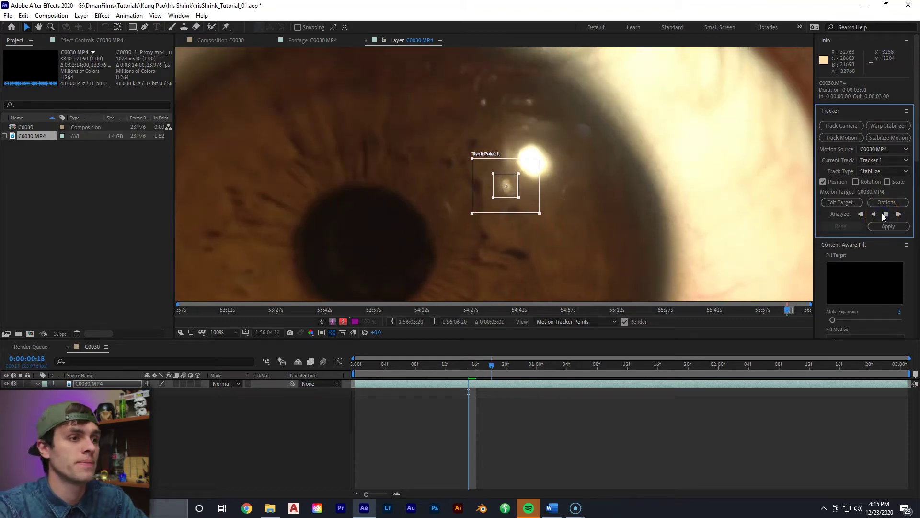
click(514, 338)
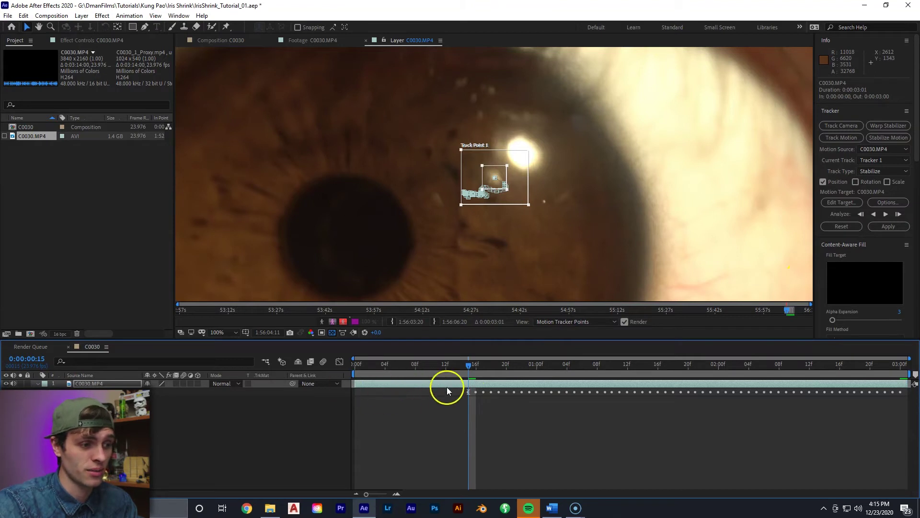
Track Track Point 1 backward frame by frame, repositioning it, and move back to frame 10.
click(864, 215)
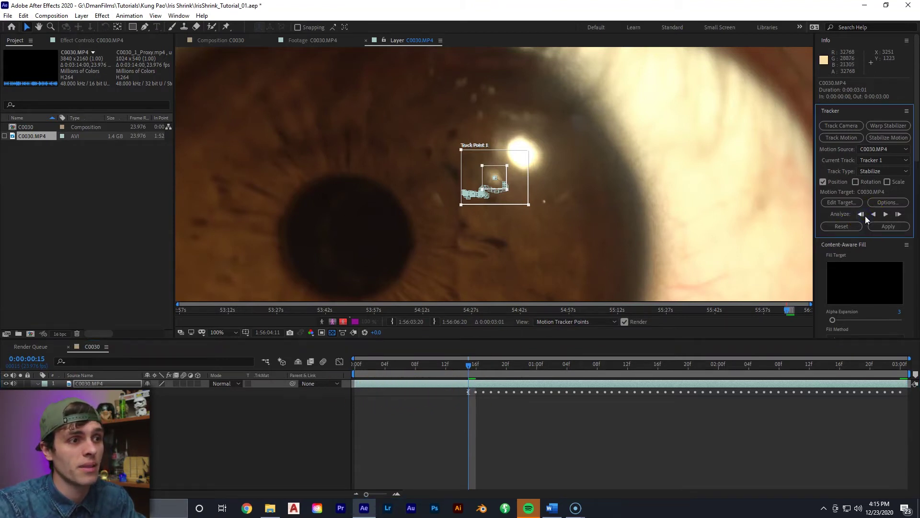
click(865, 217)
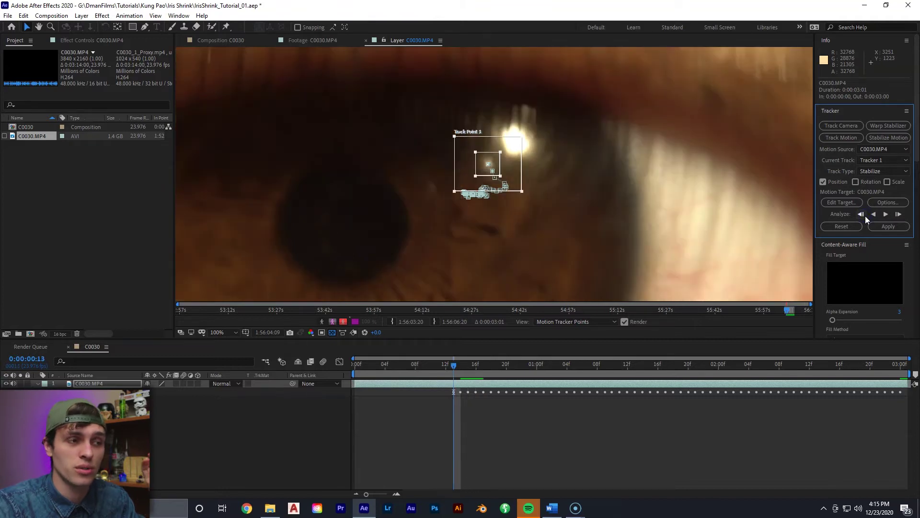
click(861, 214)
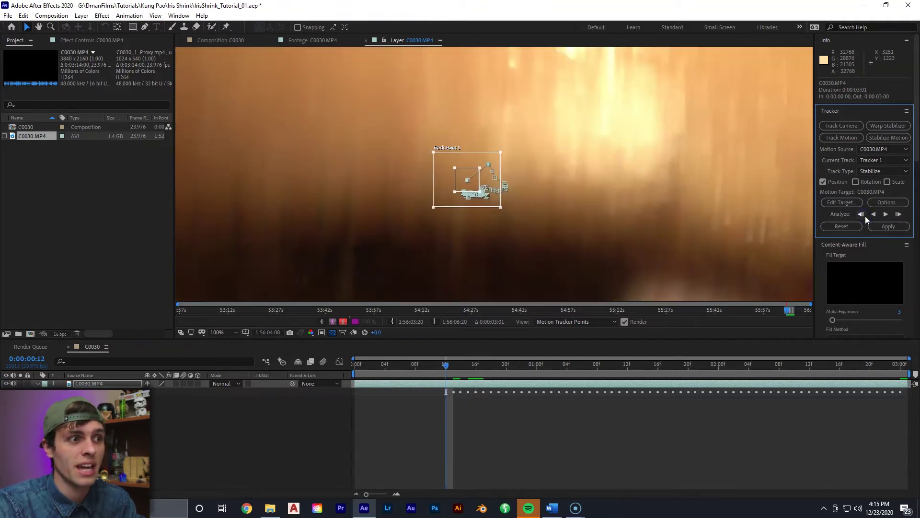
scroll(509, 202, down, 2)
scroll(509, 202, up, 2)
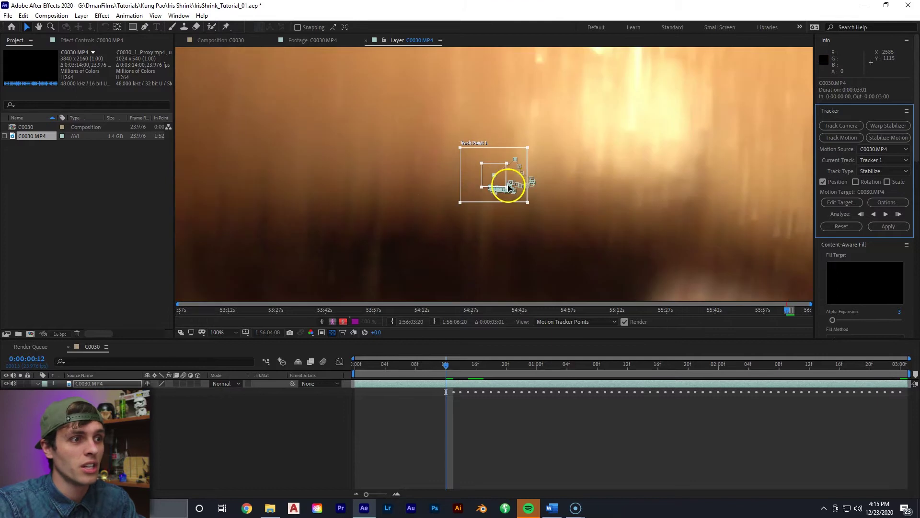
mouse_move(470, 174)
mouse_down()
mouse_move(480, 158)
mouse_move(484, 171)
mouse_up()
scroll(500, 184, down, 2)
click(460, 386)
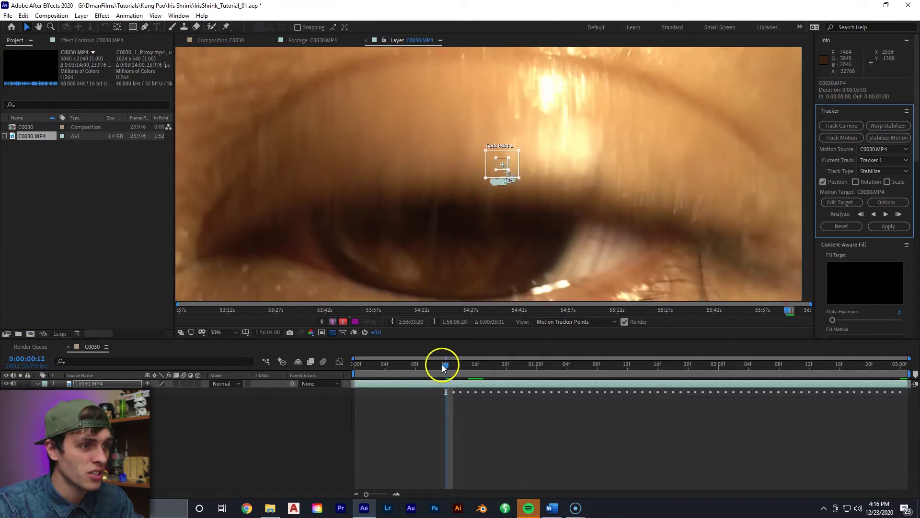
drag(442, 365, 349, 377)
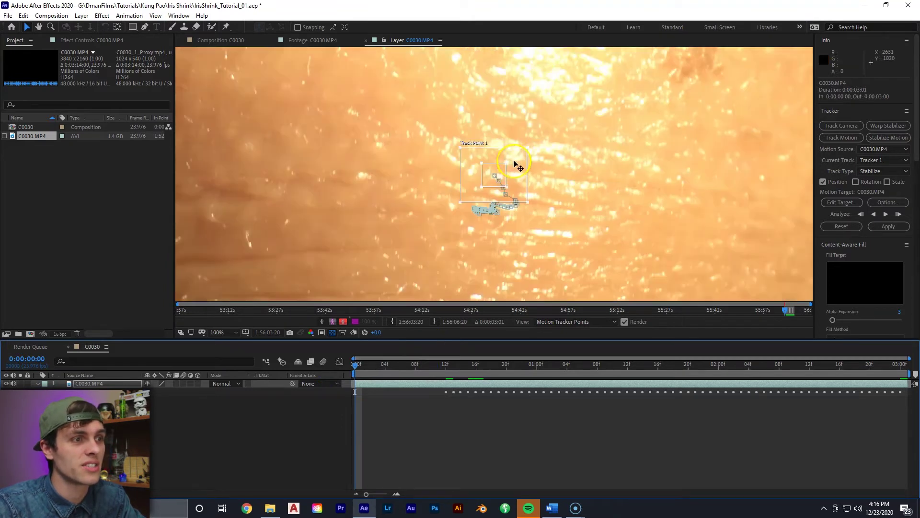
Adjust Track Point 1 at the first frame, apply the track in X and Y, and preview.
mouse_move(513, 162)
mouse_down()
mouse_move(505, 206)
mouse_move(512, 200)
mouse_move(495, 181)
mouse_move(532, 220)
mouse_move(544, 261)
mouse_move(519, 164)
mouse_move(502, 153)
mouse_up()
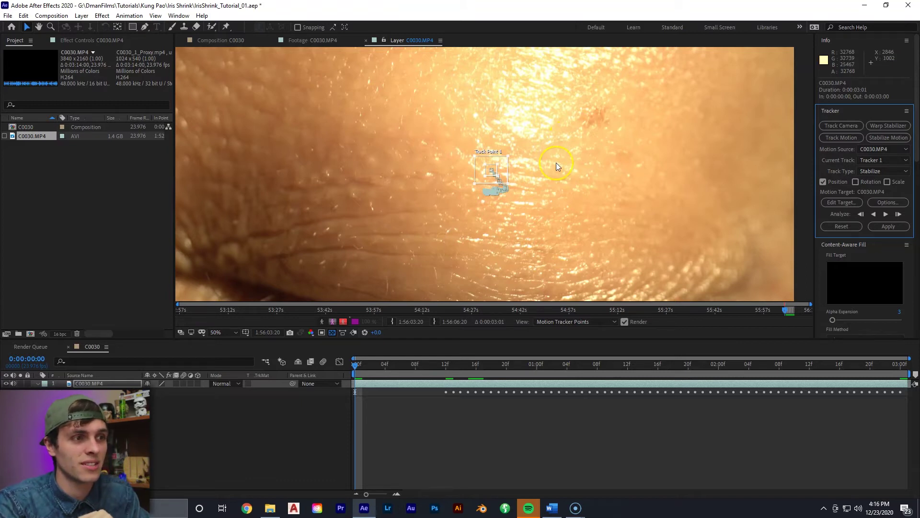
key(comma)
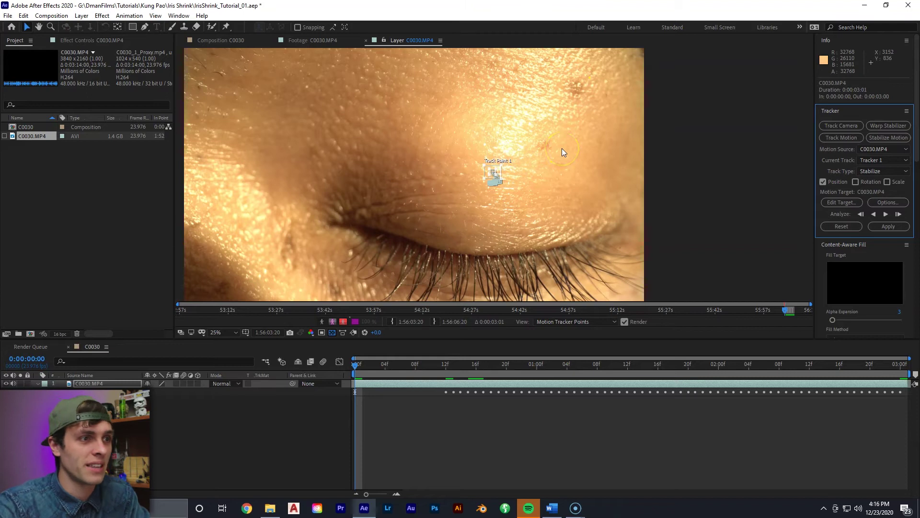
key(slash)
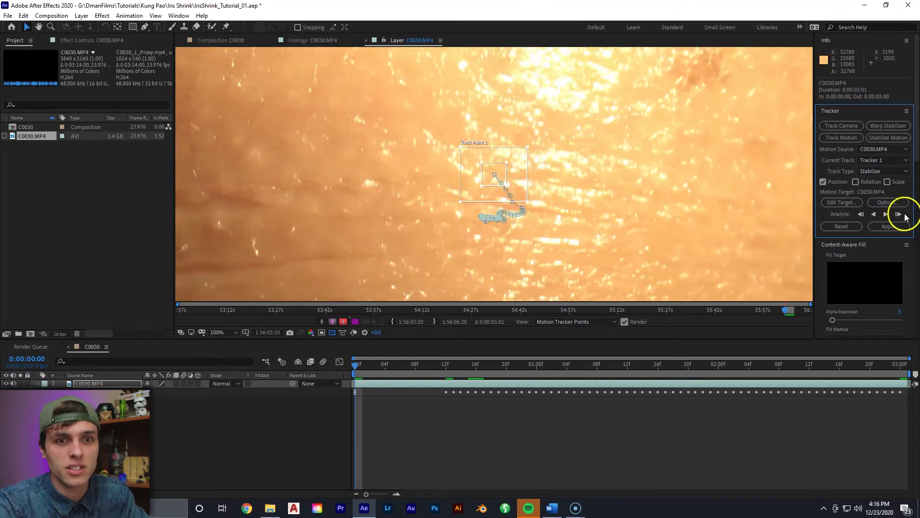
click(888, 227)
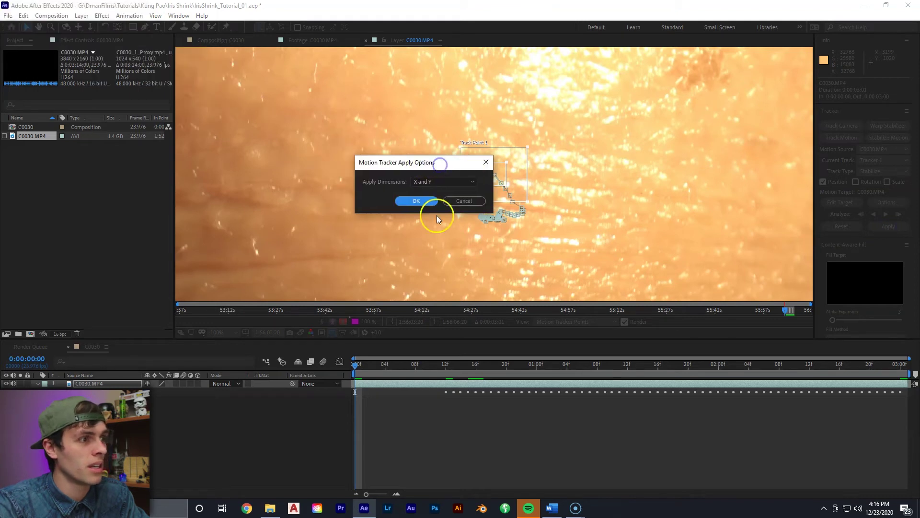
click(416, 200)
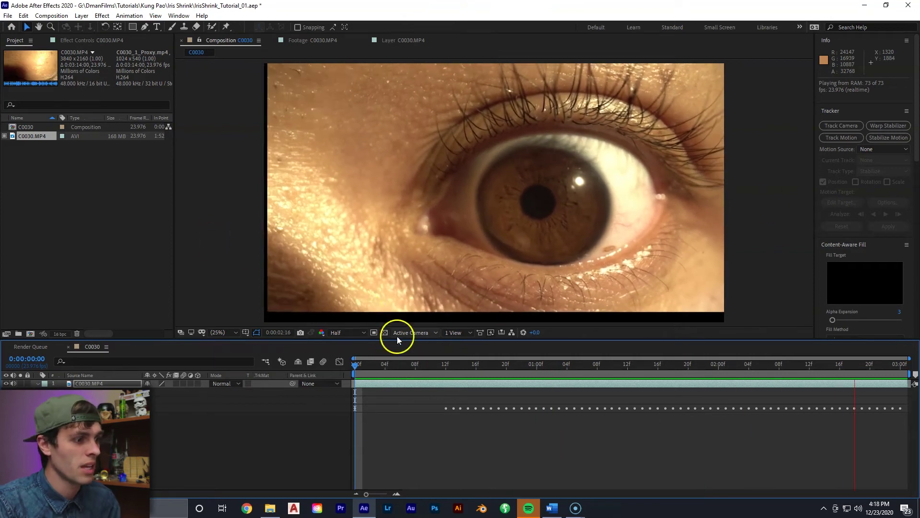
click(385, 382)
key(s)
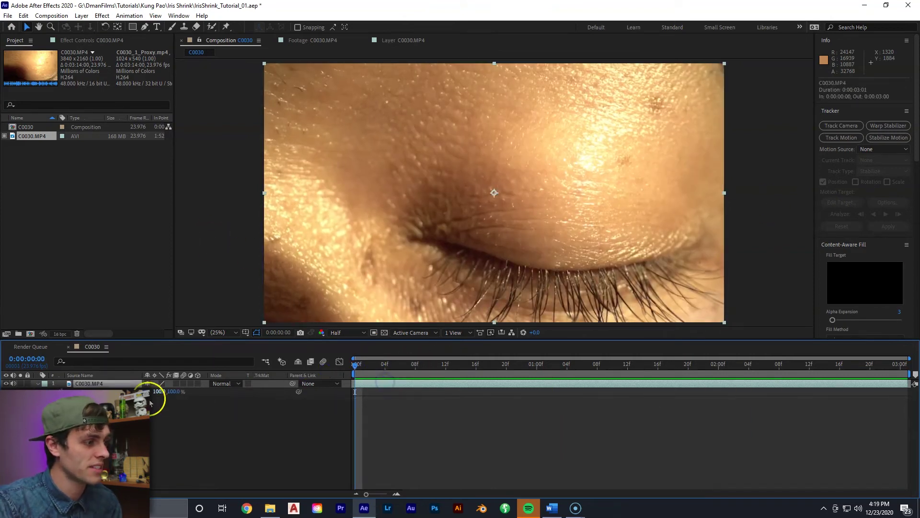
click(160, 391)
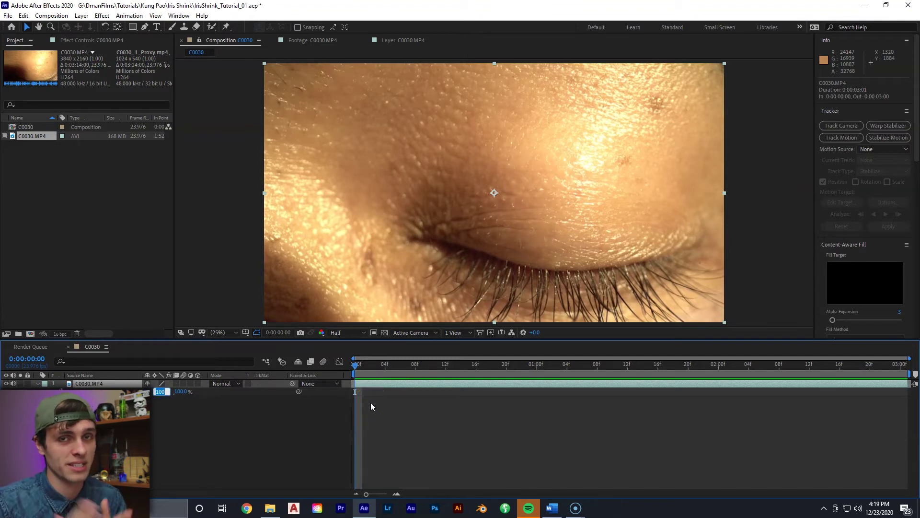
click(402, 383)
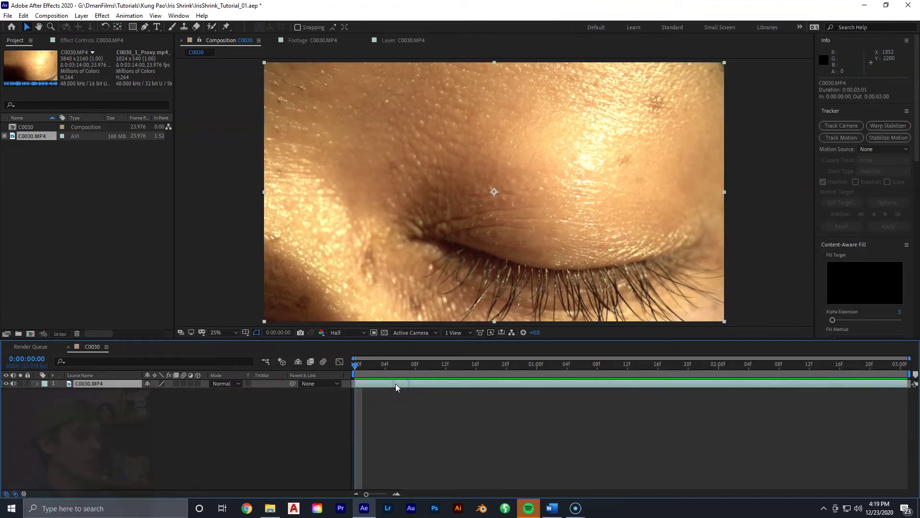
key(s)
click(175, 391)
text(1)
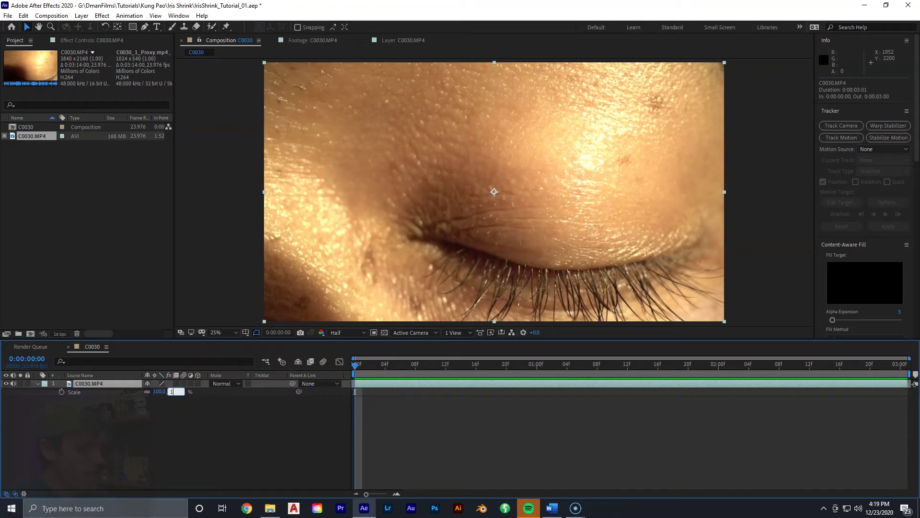
text(14)
key(BackSpace)
text(5)
click(416, 433)
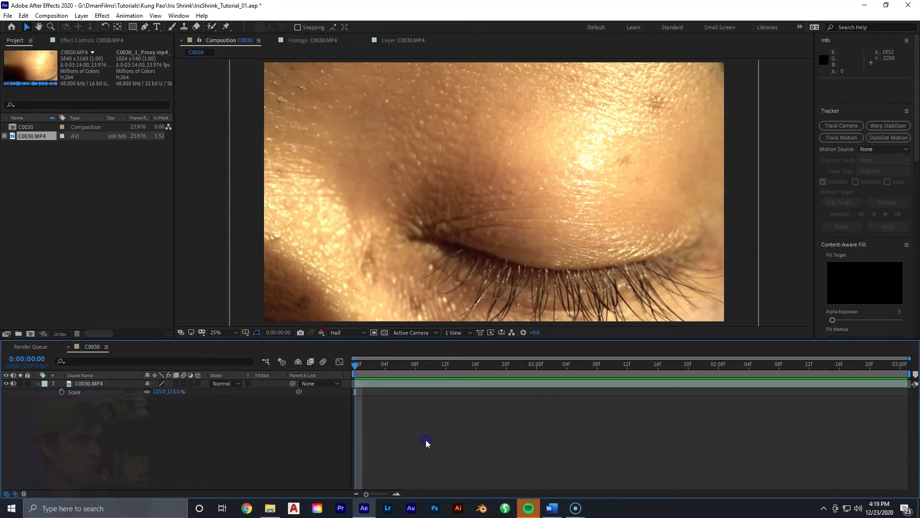
key(comma)
key(space)
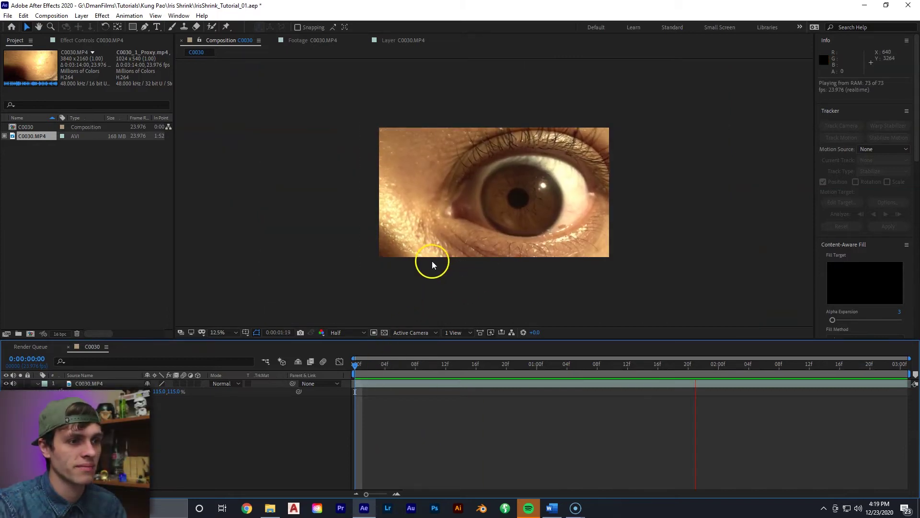
key(space)
click(517, 197)
drag(520, 196, 506, 211)
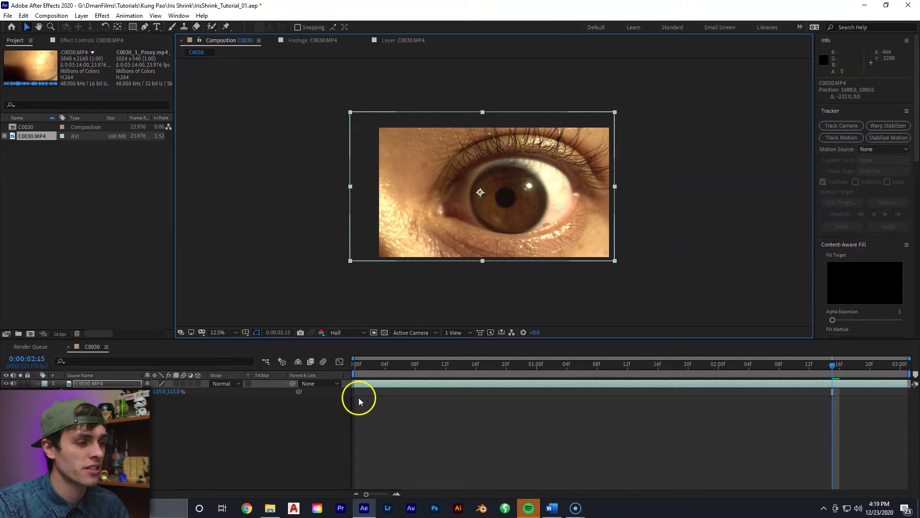
drag(368, 366, 326, 372)
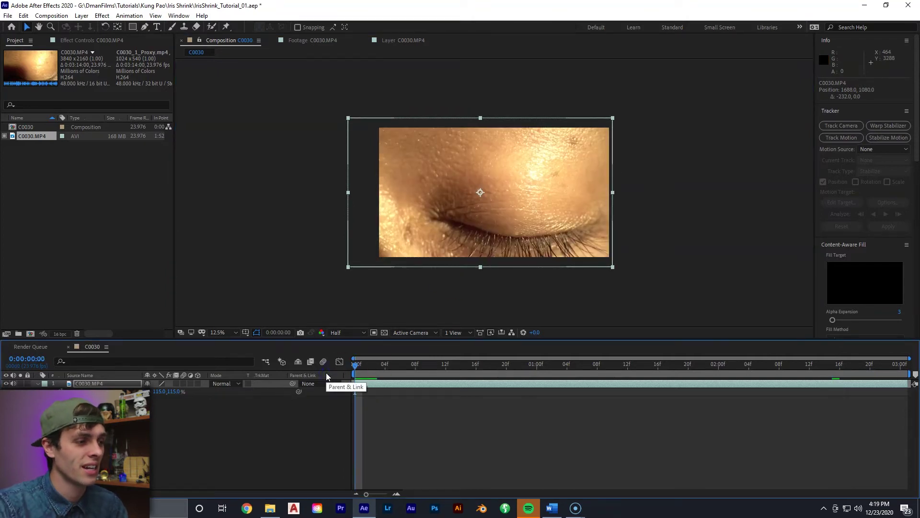
key(space)
key(space)
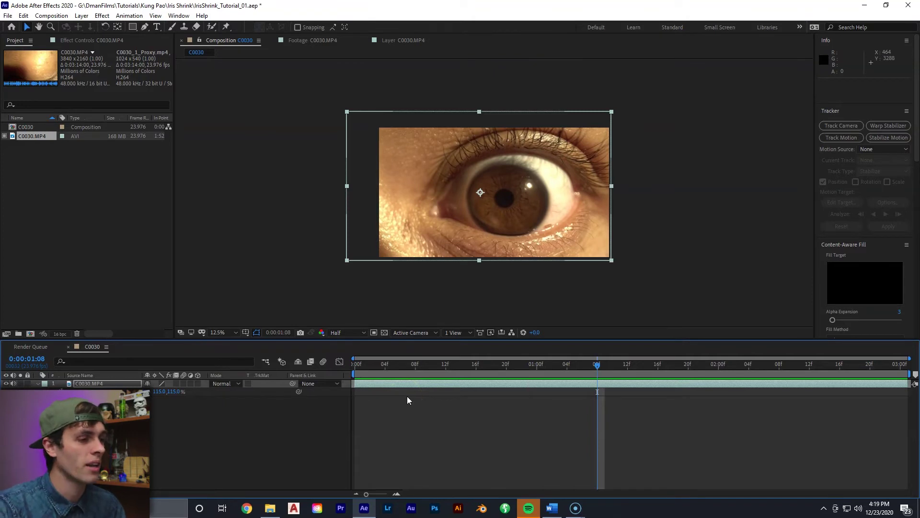
key(Home)
key(space)
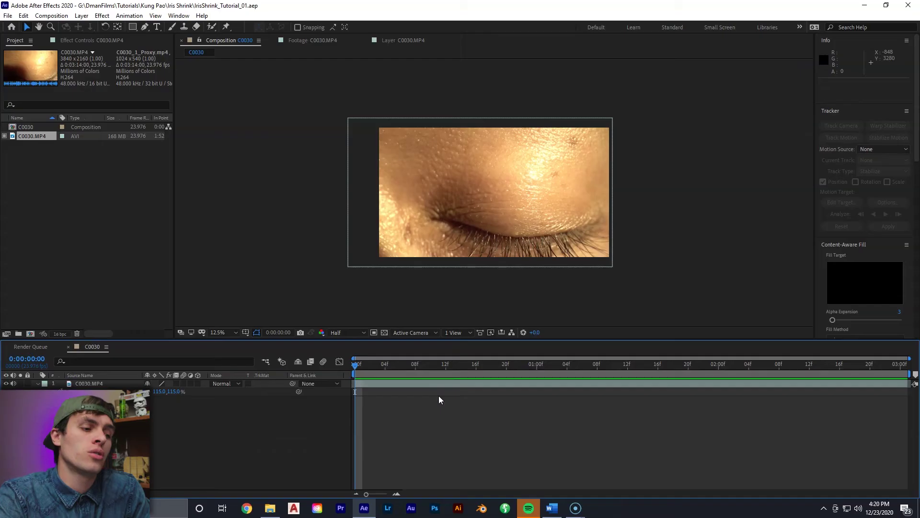
Add a new adjustment layer named Bulge Effect to the C0030 composition.
click(441, 387)
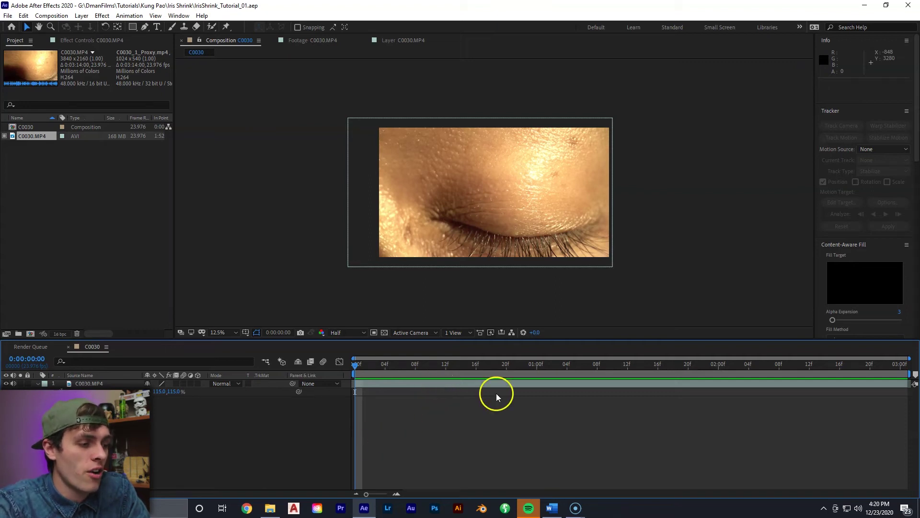
right_click(490, 432)
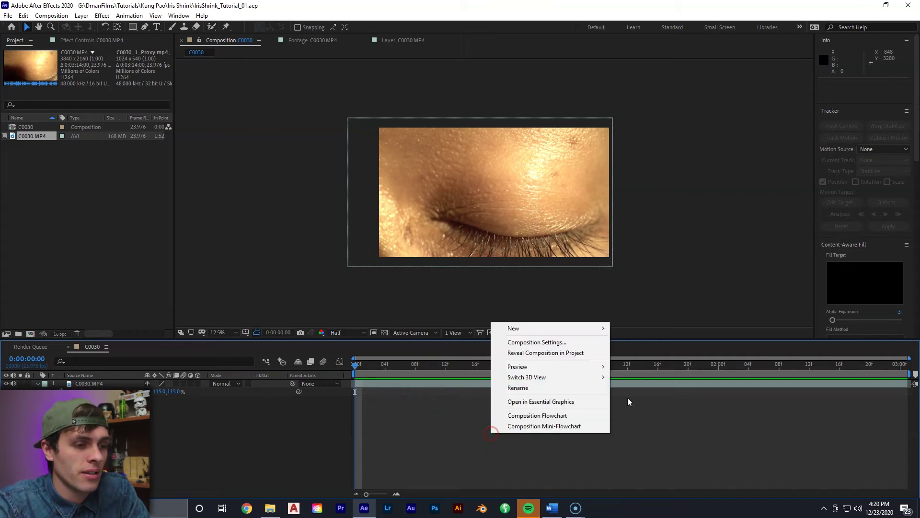
click(592, 331)
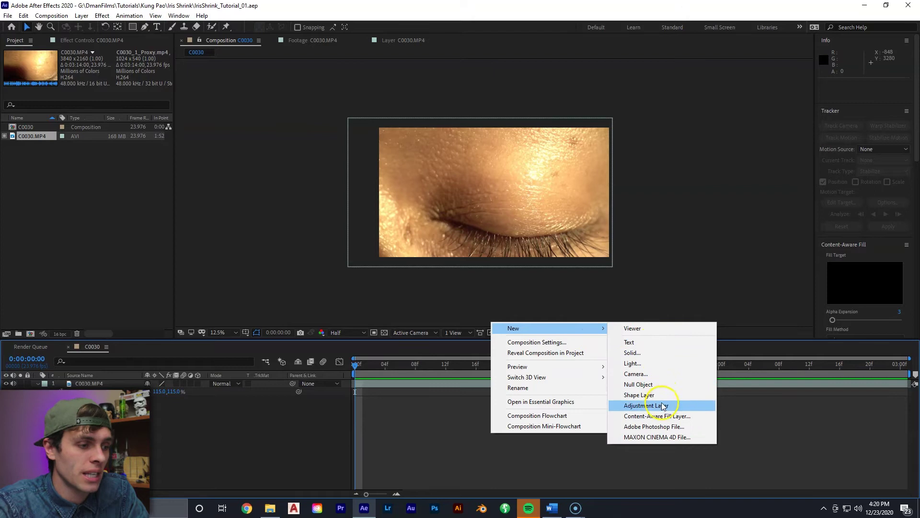
click(646, 405)
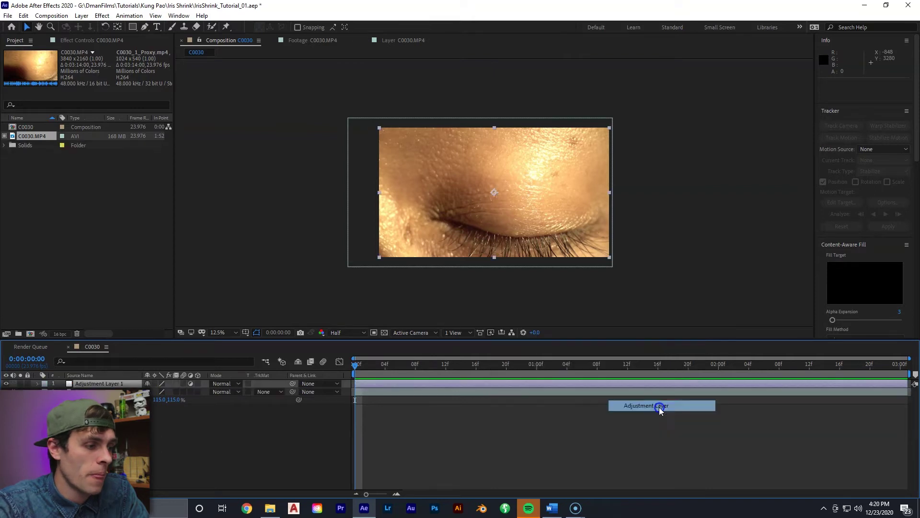
Bring up the Effect > Distort menu for the Bulge Effect layer.
right_click(430, 384)
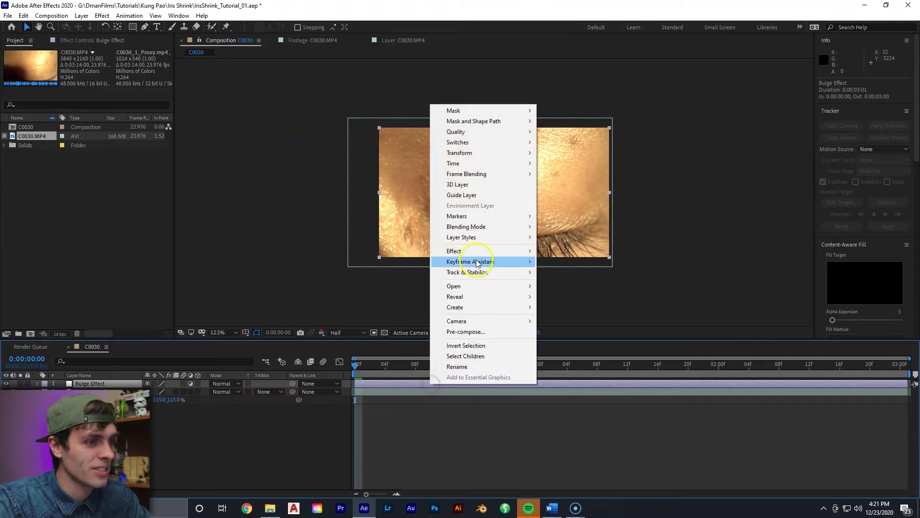
mouse_move(482, 253)
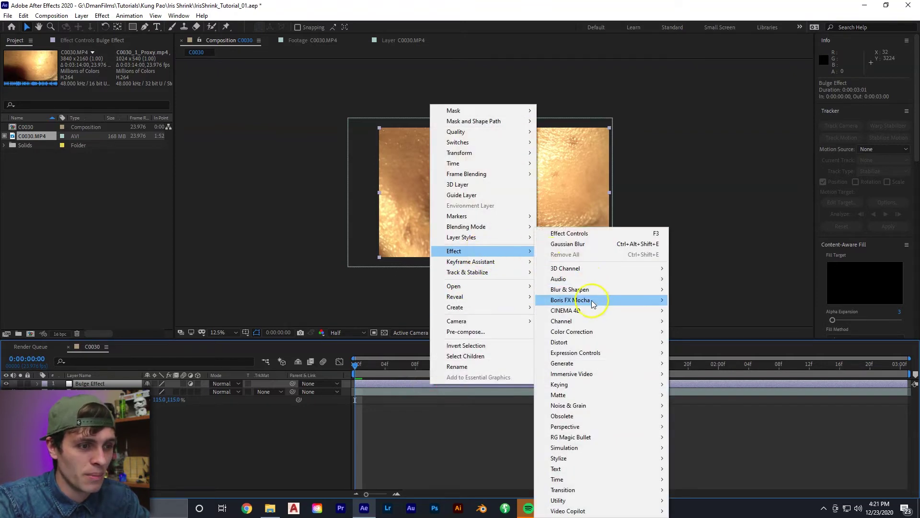
mouse_move(590, 342)
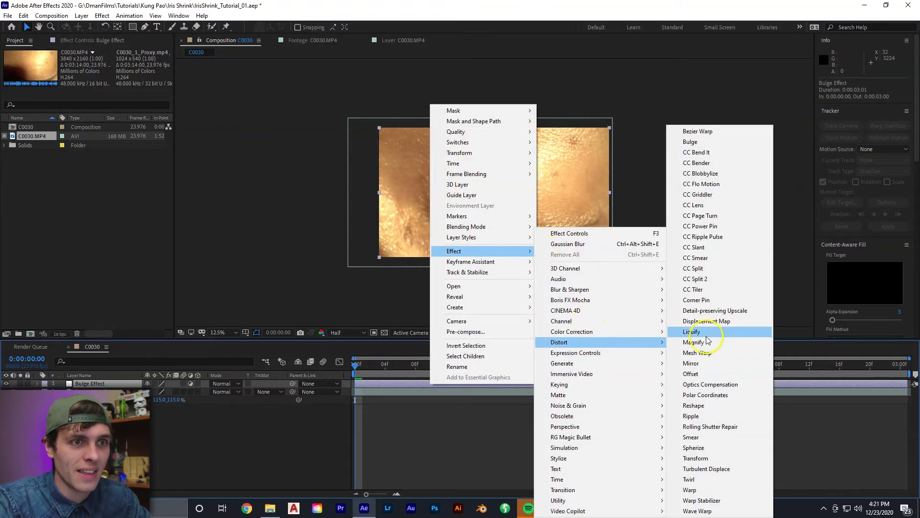
Apply Bulge to the adjustment layer and move ahead to an open-eye frame.
click(711, 143)
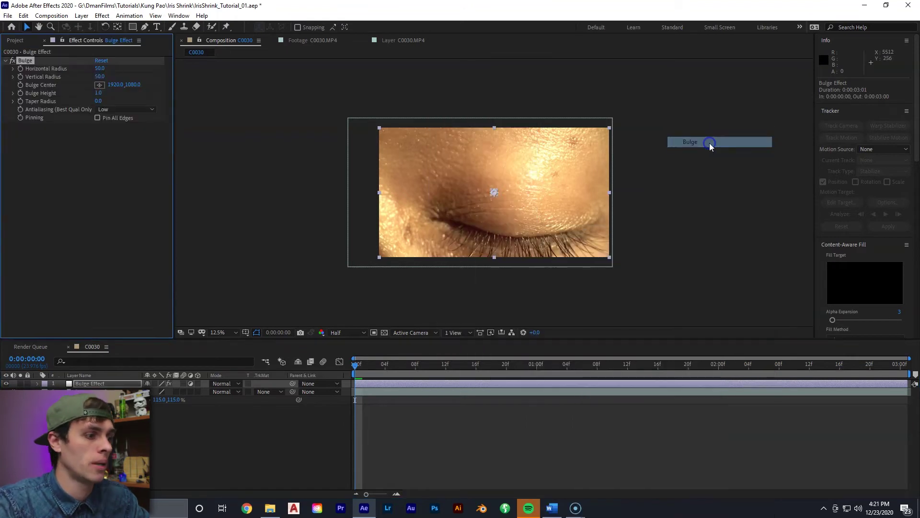
drag(355, 364, 385, 364)
scroll(496, 166, up, 4)
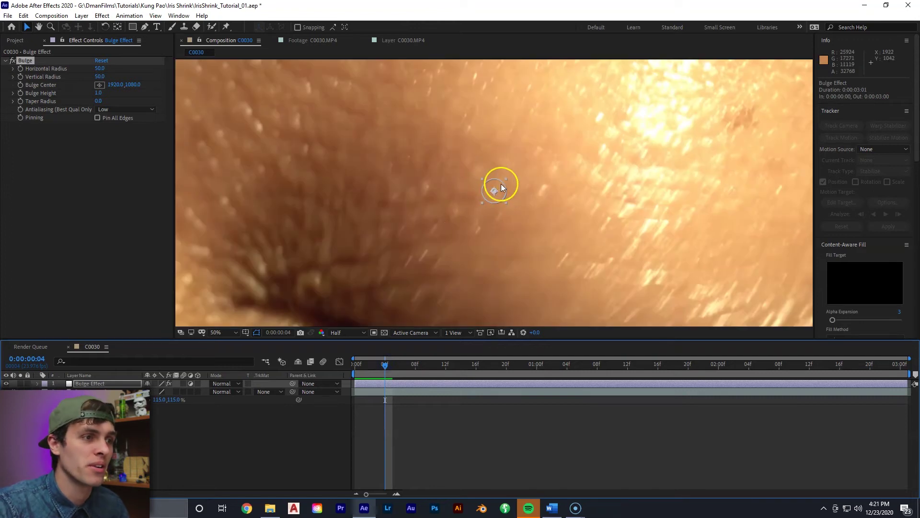
scroll(499, 187, down, 4)
scroll(496, 190, up, 4)
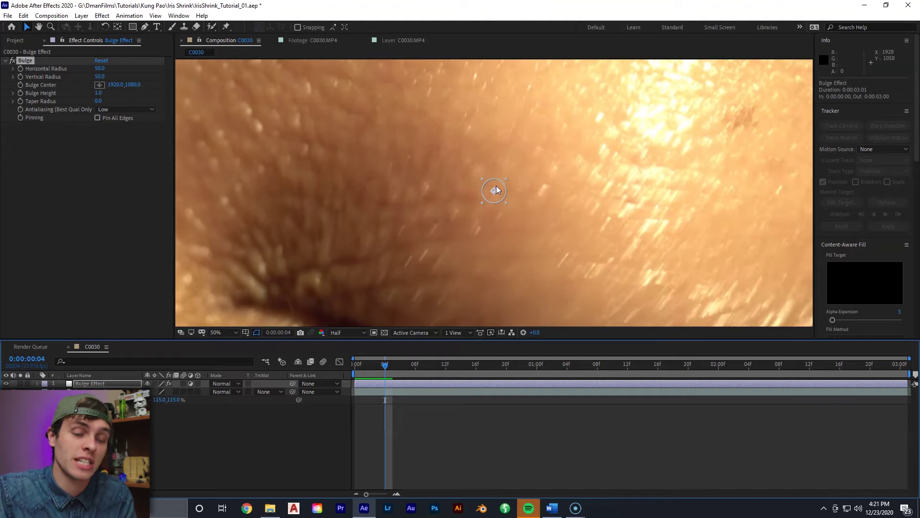
scroll(496, 190, down, 2)
drag(393, 366, 491, 357)
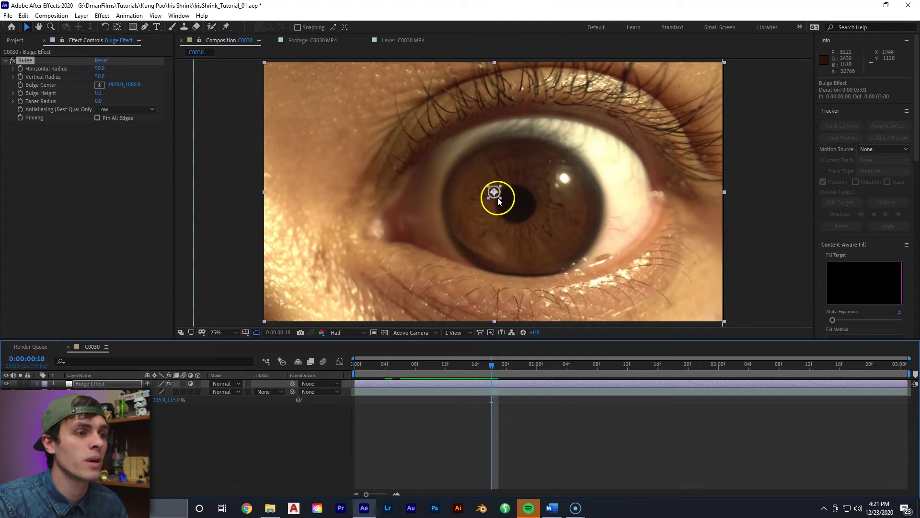
Center the bulge on the pupil with a 656 × 592 radius and adjust Bulge Height.
drag(500, 201, 551, 252)
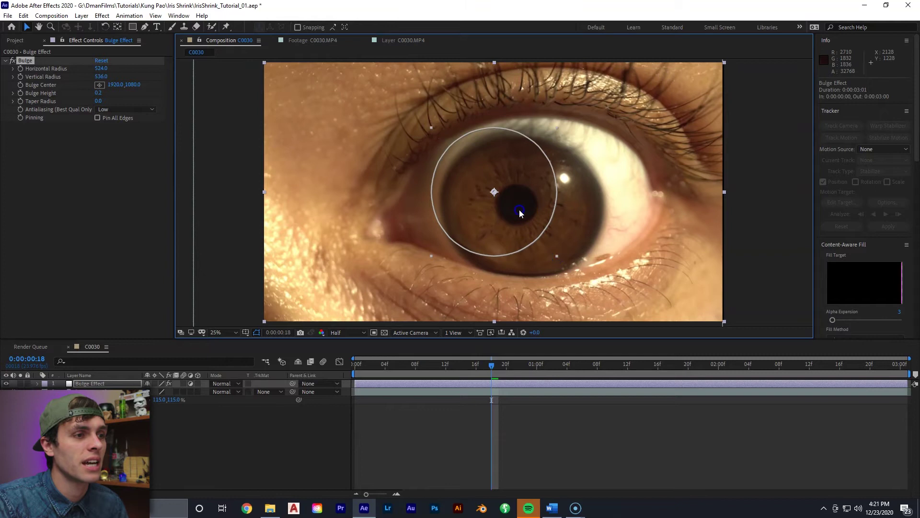
drag(523, 214, 545, 220)
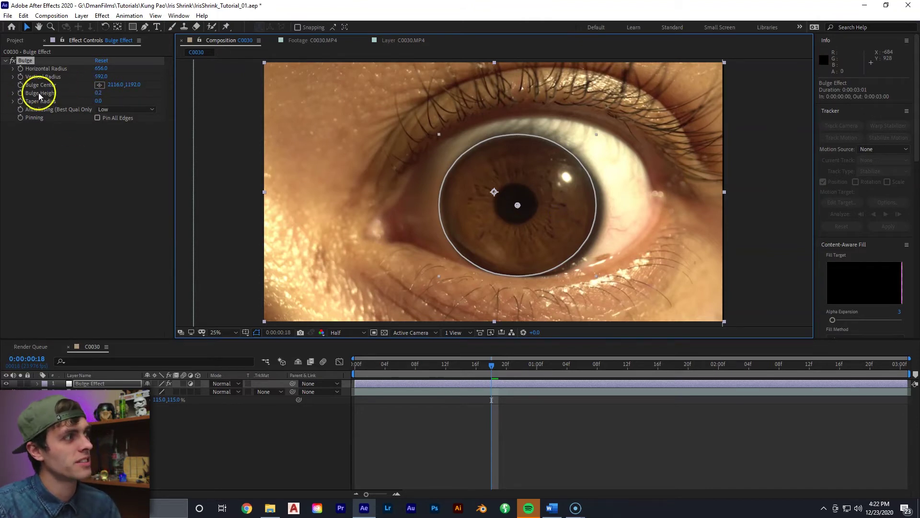
drag(98, 93, 153, 92)
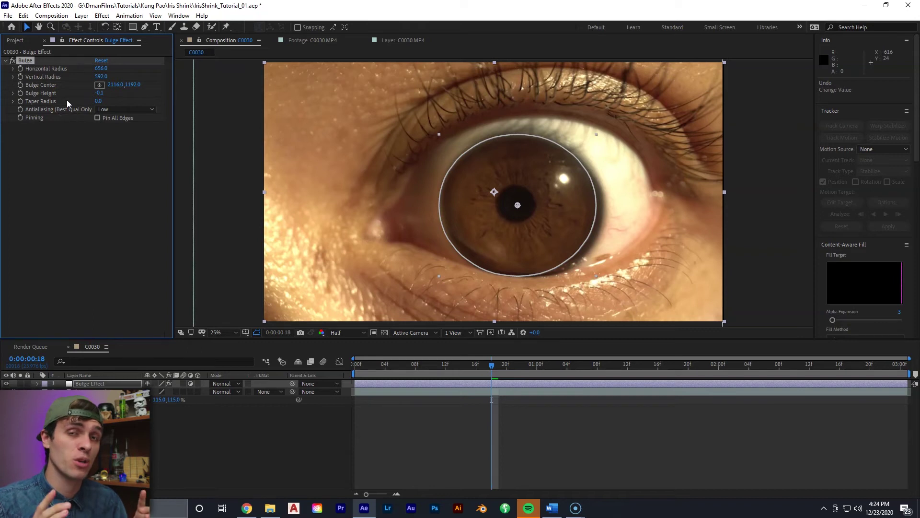
Reset Bulge Height to 0 and return the playhead to 0:00:00:00.
click(78, 75)
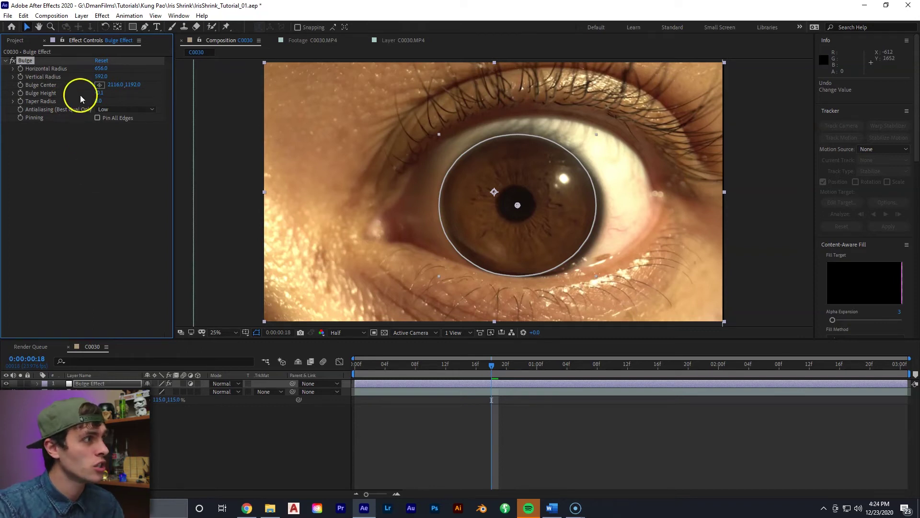
click(100, 93)
text(0)
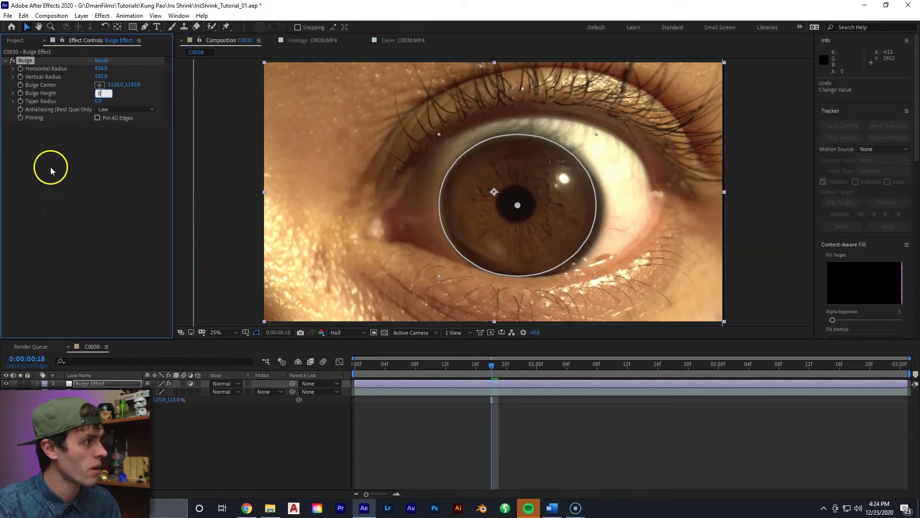
click(50, 167)
drag(414, 366, 339, 370)
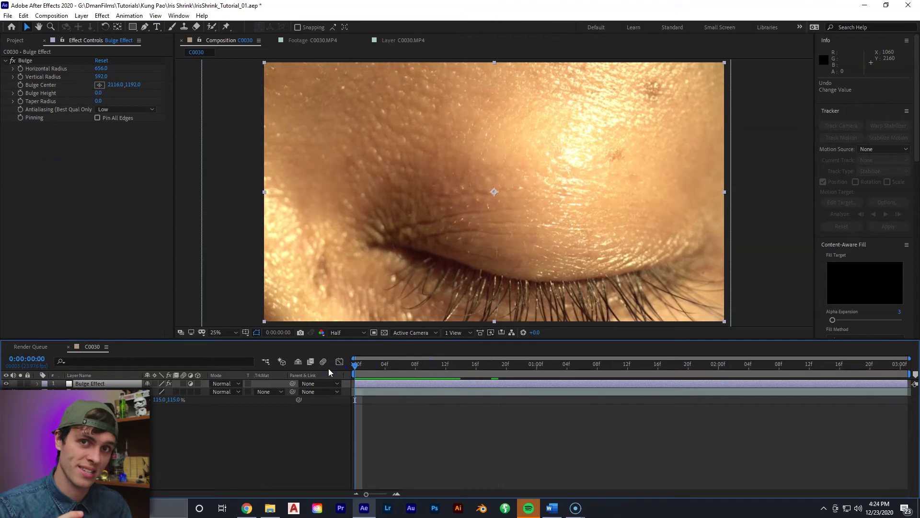
At 0:00:01:06 set Bulge Height to 1.2 and add a keyframe.
click(499, 453)
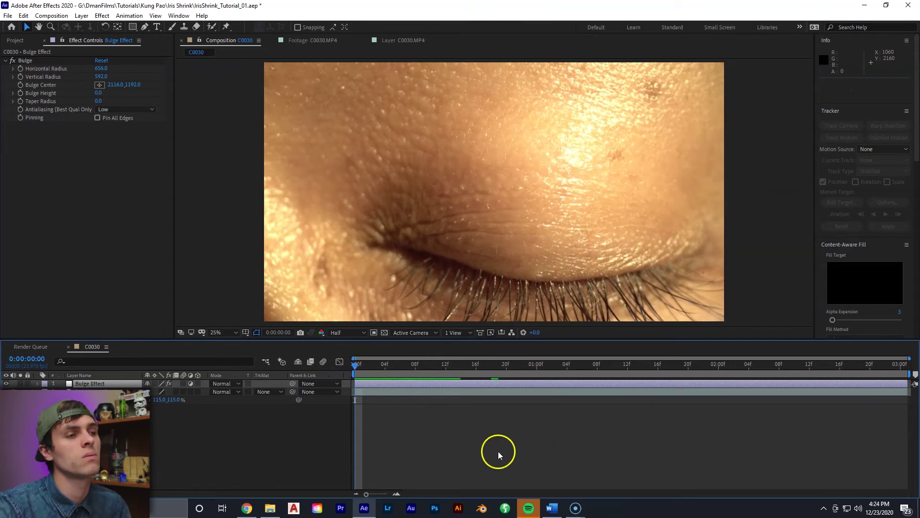
key(space)
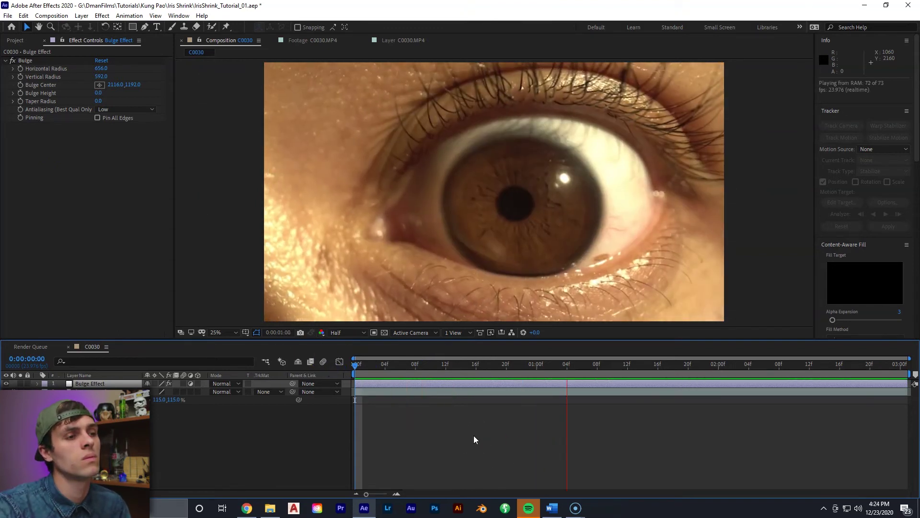
key(space)
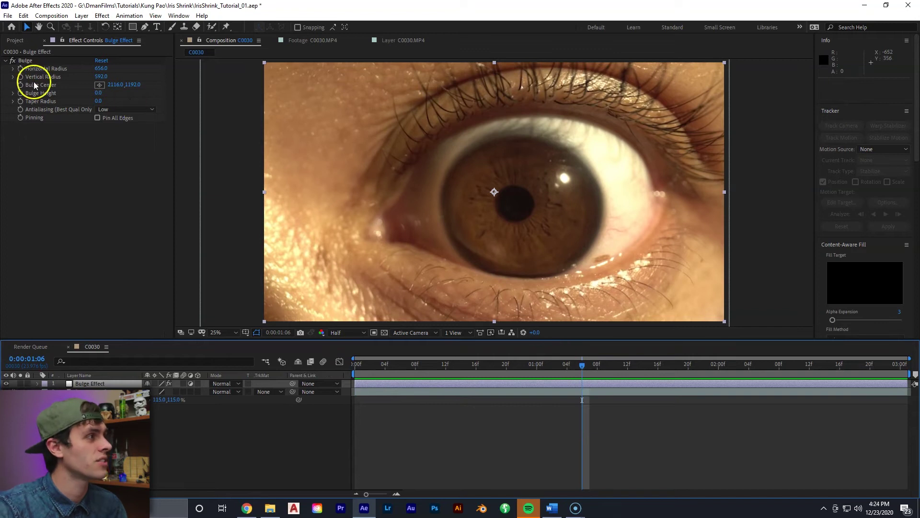
click(98, 93)
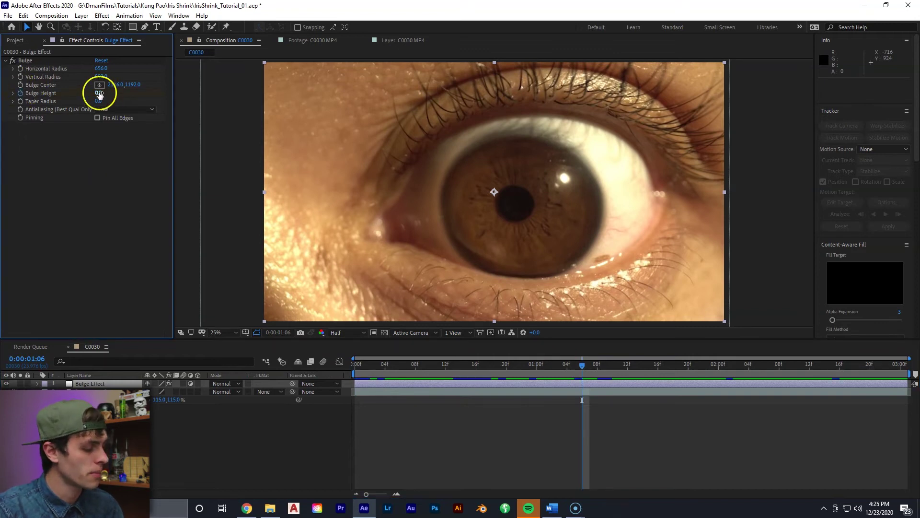
text(1.2)
key(Return)
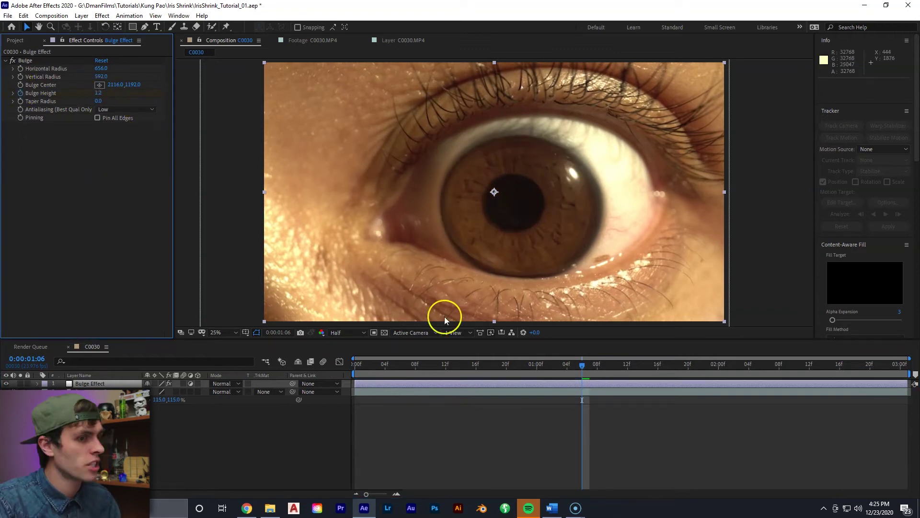
click(20, 93)
Keyframe Bulge Height at 0 at 0:00:01:09 and preview the bulge animation.
click(432, 384)
key(u)
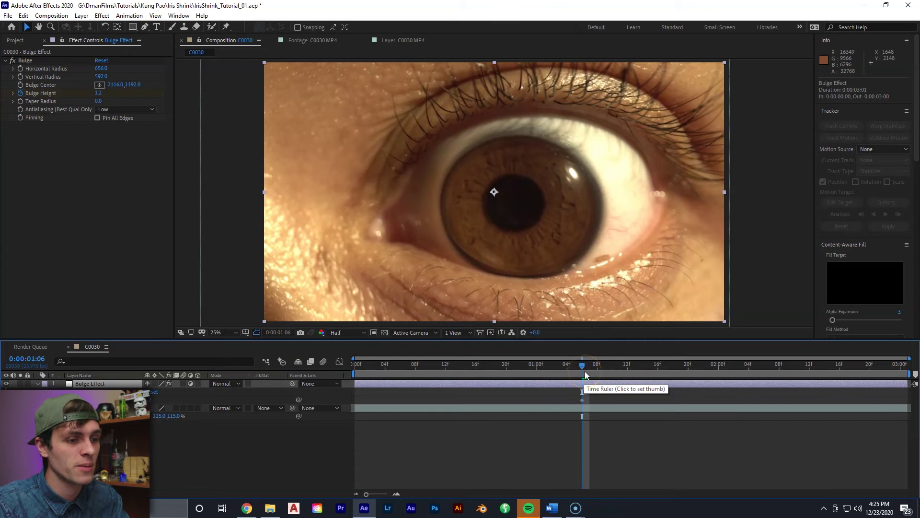
click(614, 390)
key(Page_Down)
key(Page_Down)
key(Page_Down)
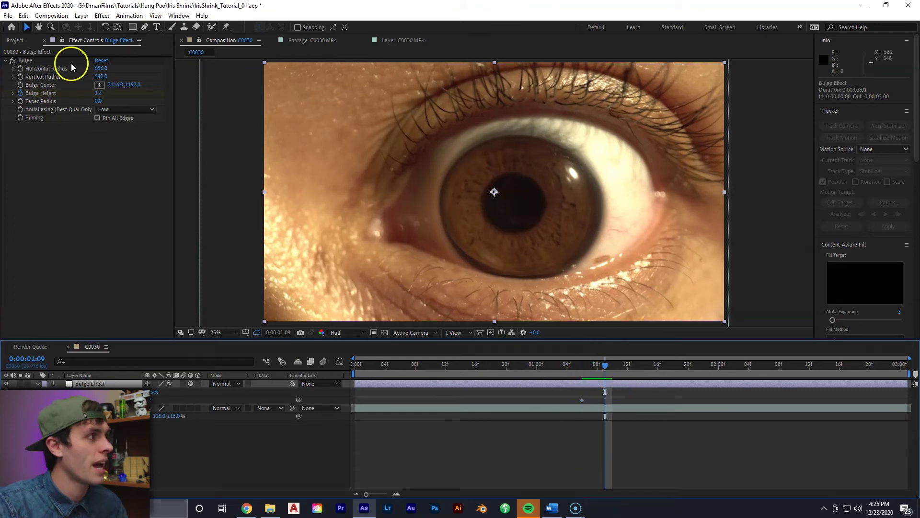
click(97, 93)
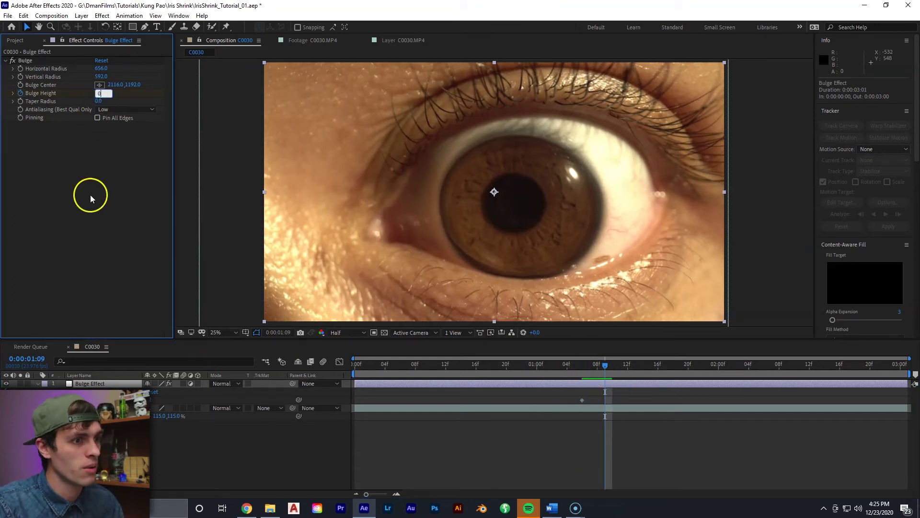
text(0)
key(Return)
drag(595, 383, 564, 374)
key(space)
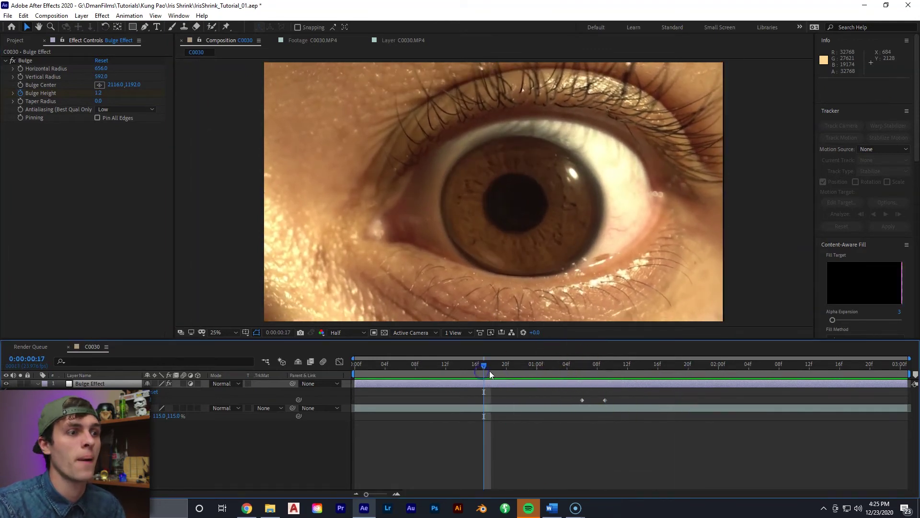
Stop at the first bulge keyframe, show the bulge outline, and open the Graph Editor.
click(534, 366)
drag(534, 365, 581, 365)
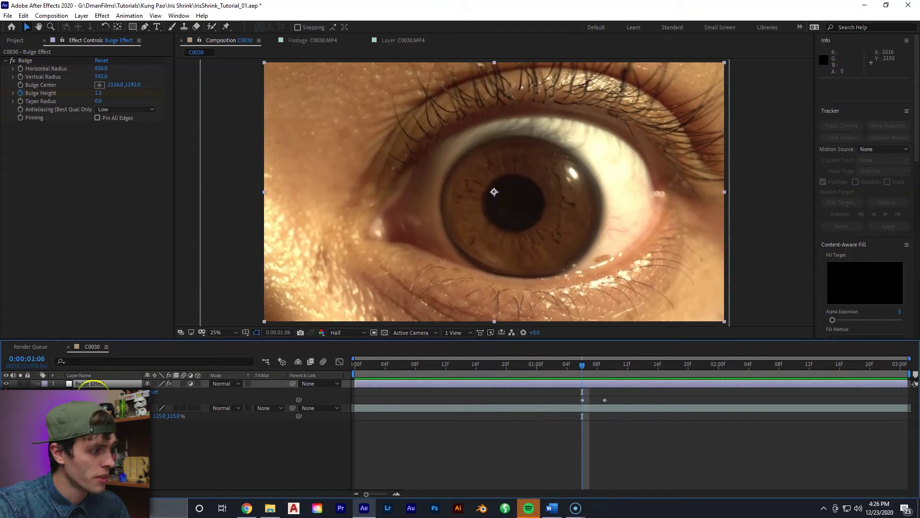
click(180, 390)
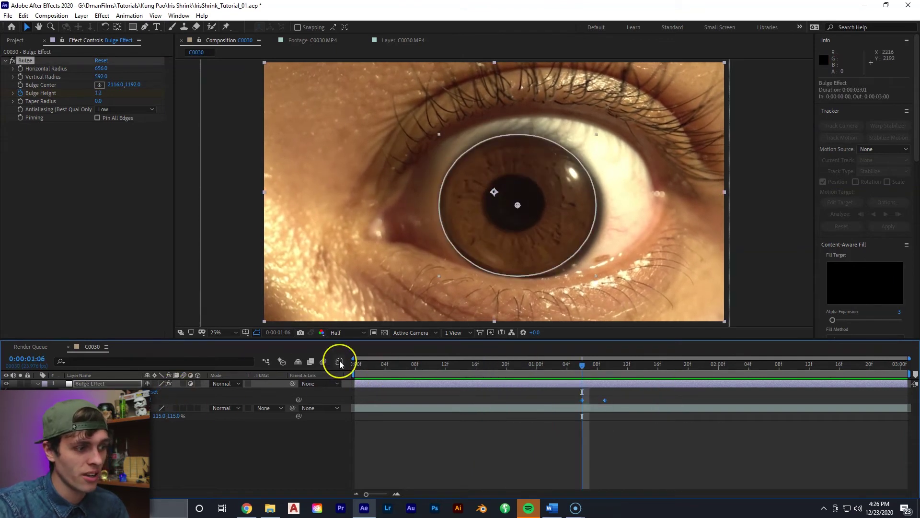
click(340, 363)
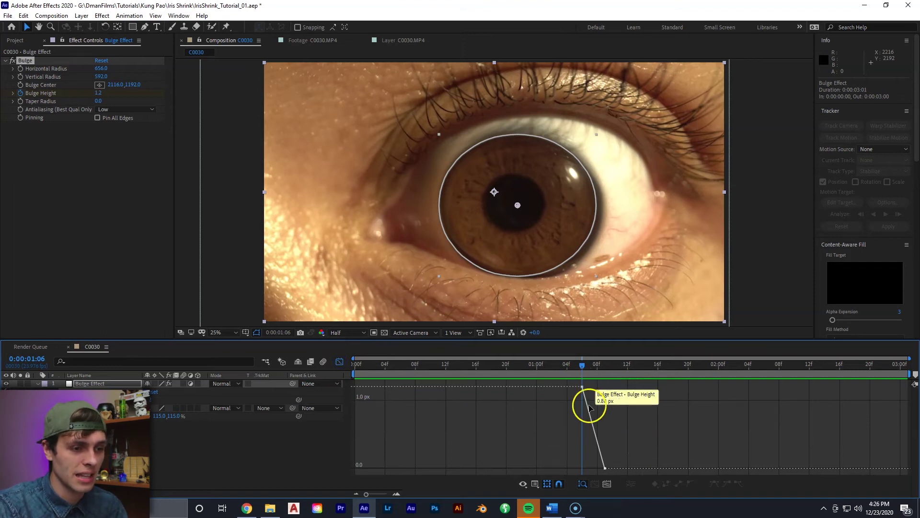
click(535, 484)
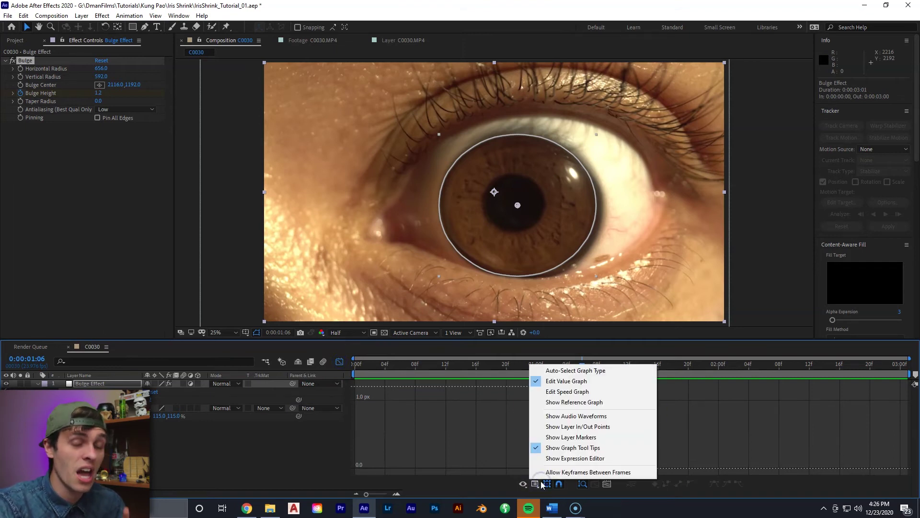
click(704, 427)
Step through frames 1:06 to 1:08 to inspect the Bulge Height change.
click(584, 399)
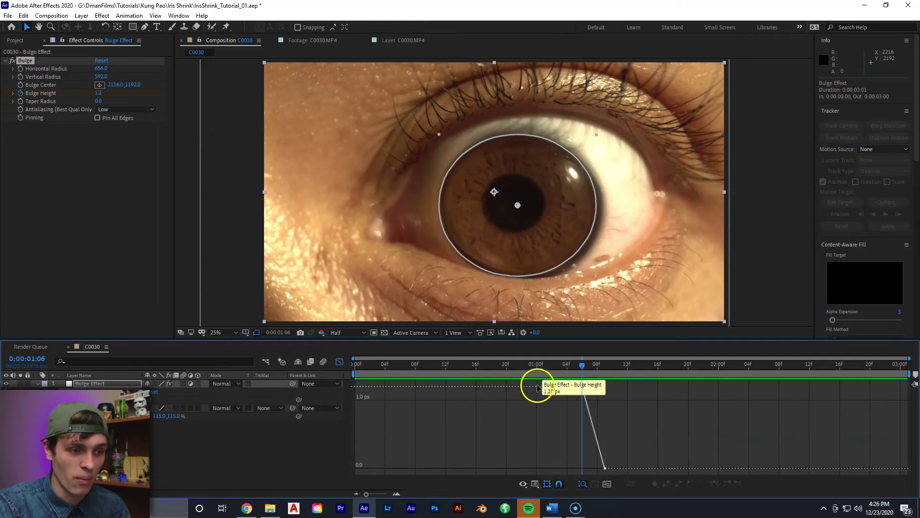
click(593, 366)
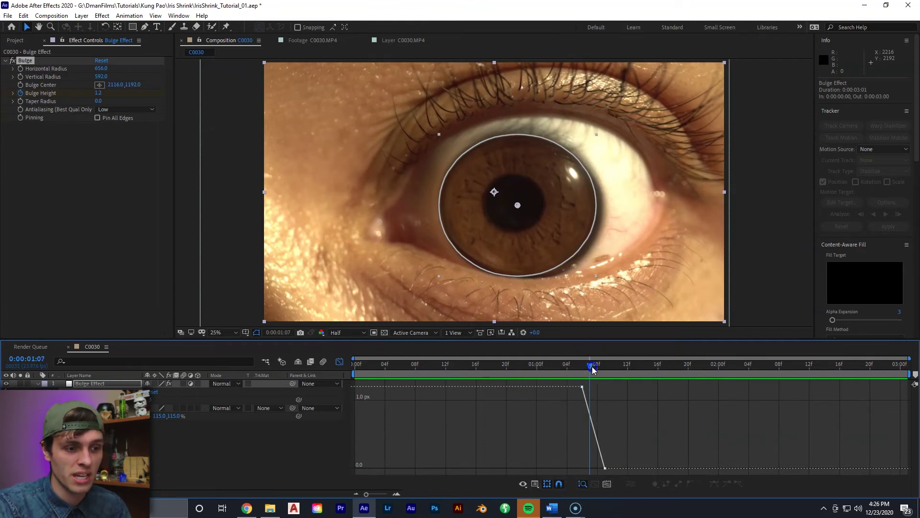
click(596, 367)
click(620, 473)
click(600, 394)
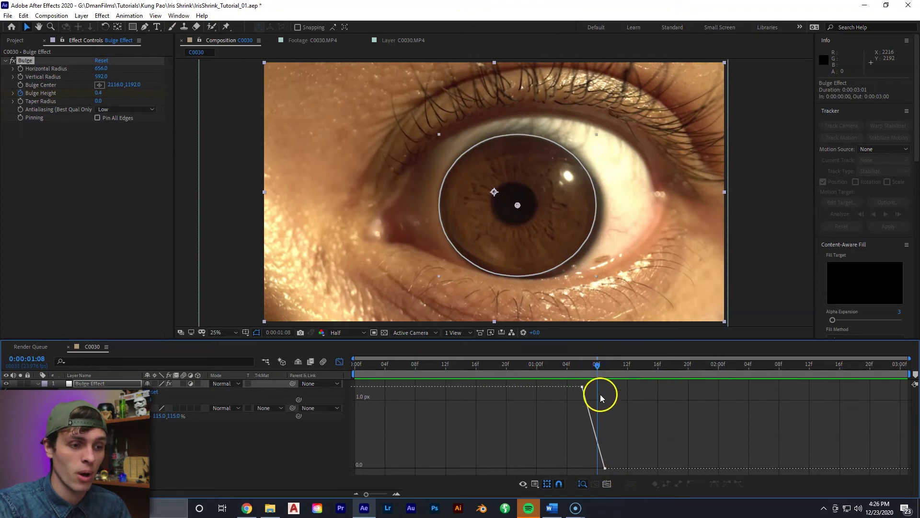
click(583, 373)
click(580, 436)
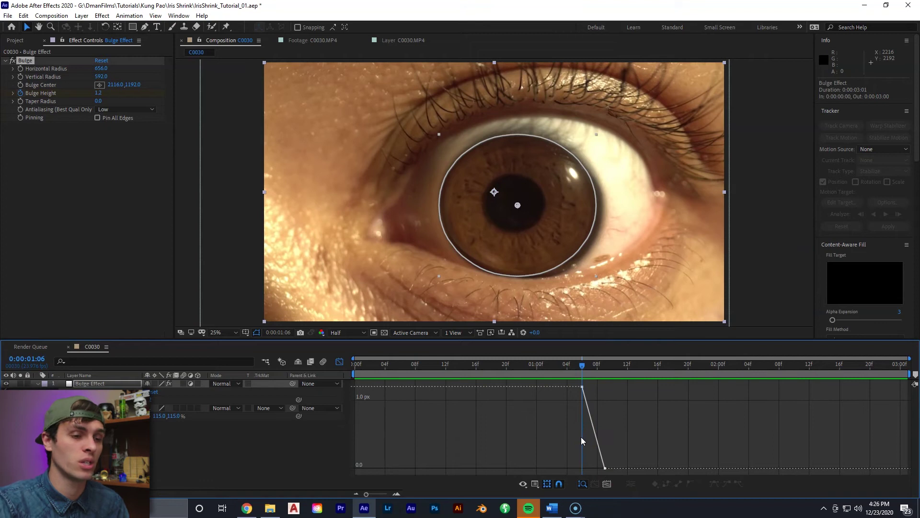
Switch to the Bulge Height speed graph and extend the keyframe's easing influence.
click(535, 484)
click(571, 394)
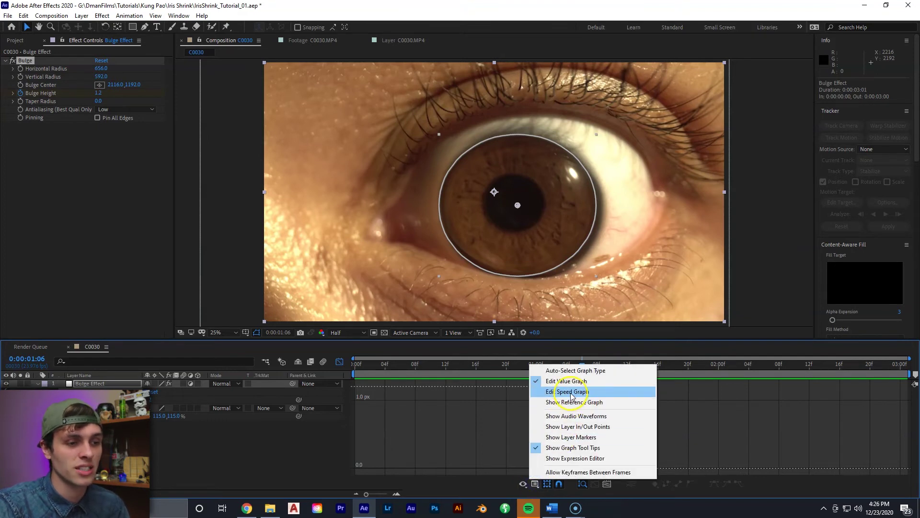
drag(587, 450, 604, 467)
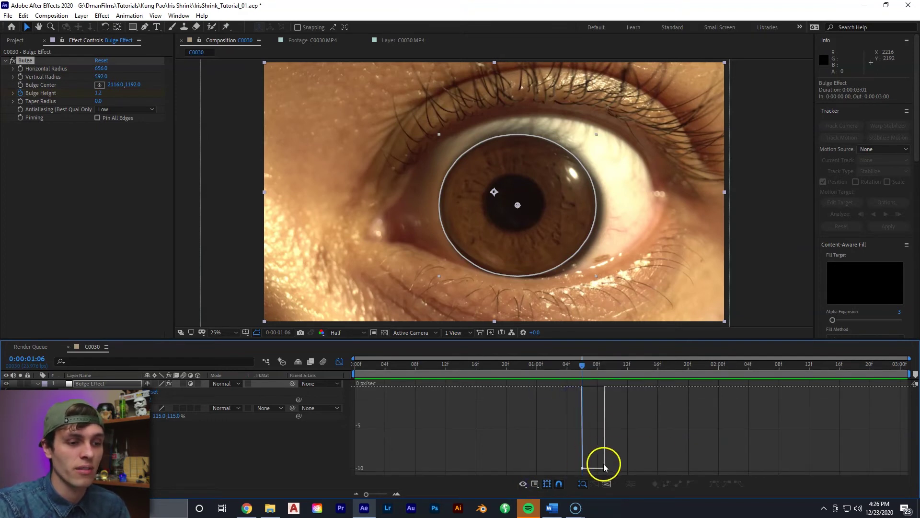
Drag the Bulge Height keyframe's influence handle to about 40.79% for a deeper speed dip.
click(587, 465)
drag(585, 471, 604, 386)
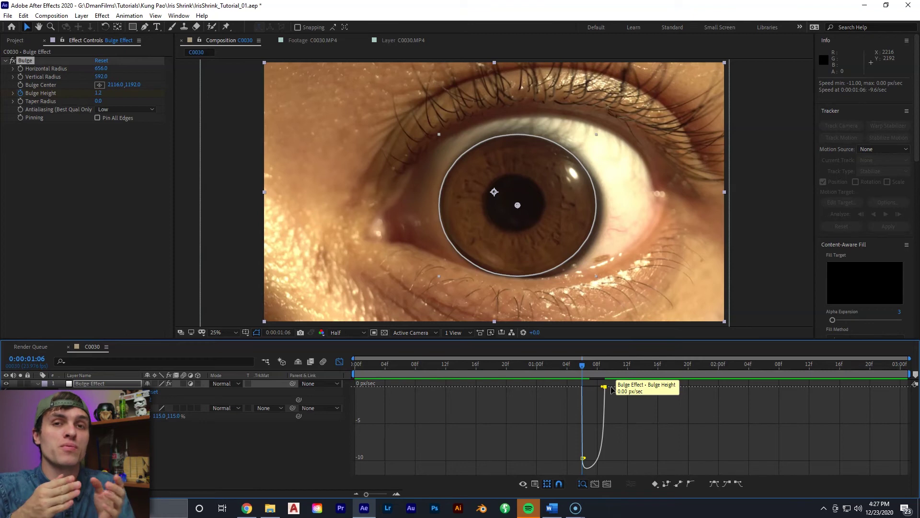
click(602, 388)
drag(602, 388, 599, 386)
click(610, 450)
click(587, 448)
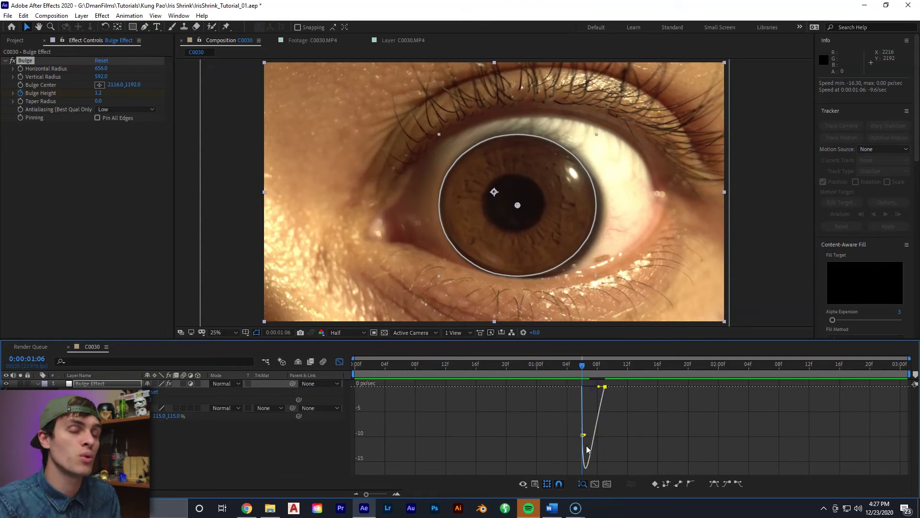
click(587, 447)
Preview the sharper iris shrink, then switch from the Graph Editor back to layer bars.
key(space)
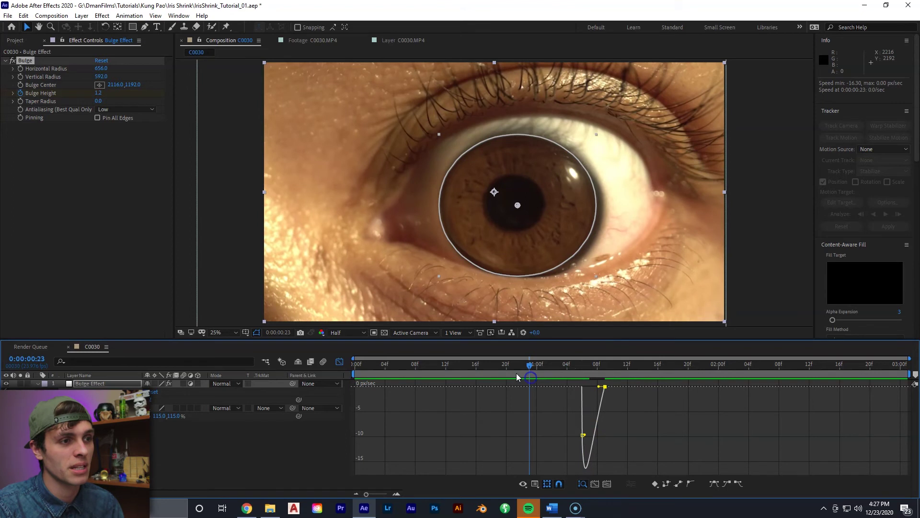
click(577, 363)
key(space)
key(shift+F3)
key(space)
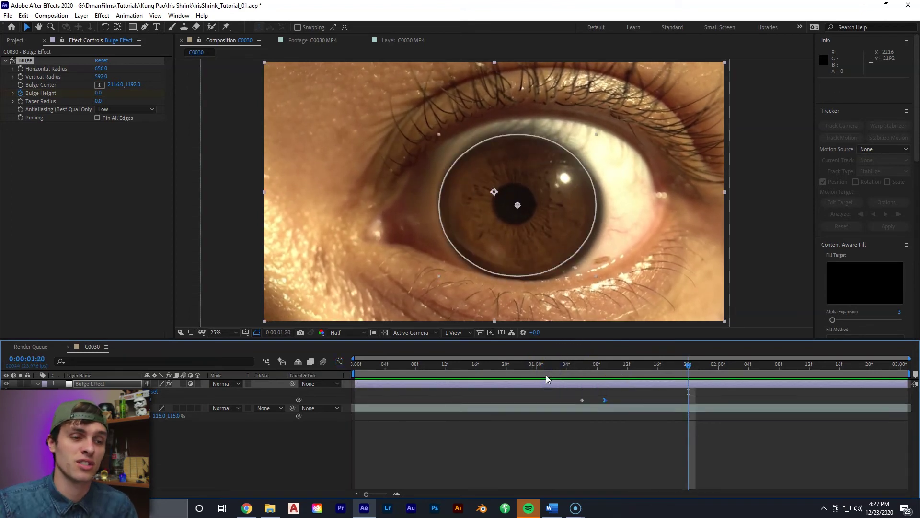
Scrub back through the shrink, return to 0:00 with the eye closed, and select the Bulge Effect layer.
drag(560, 368, 511, 368)
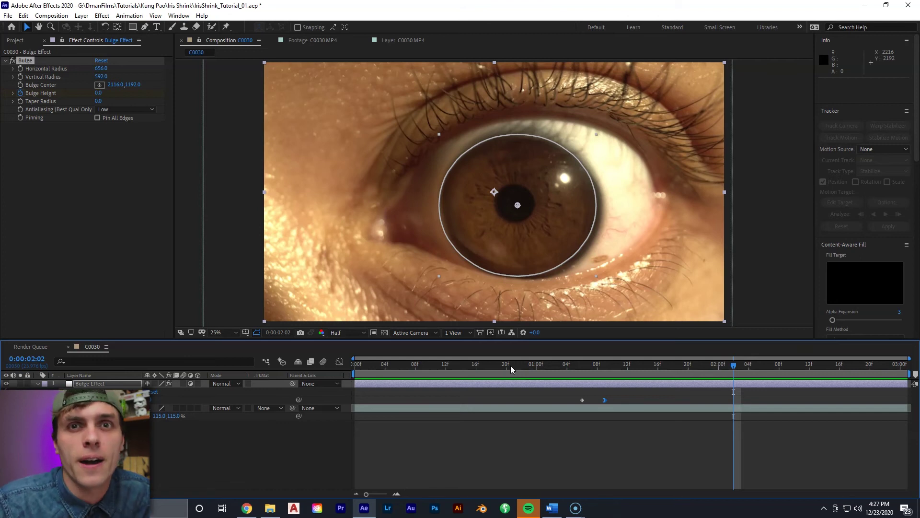
key(Home)
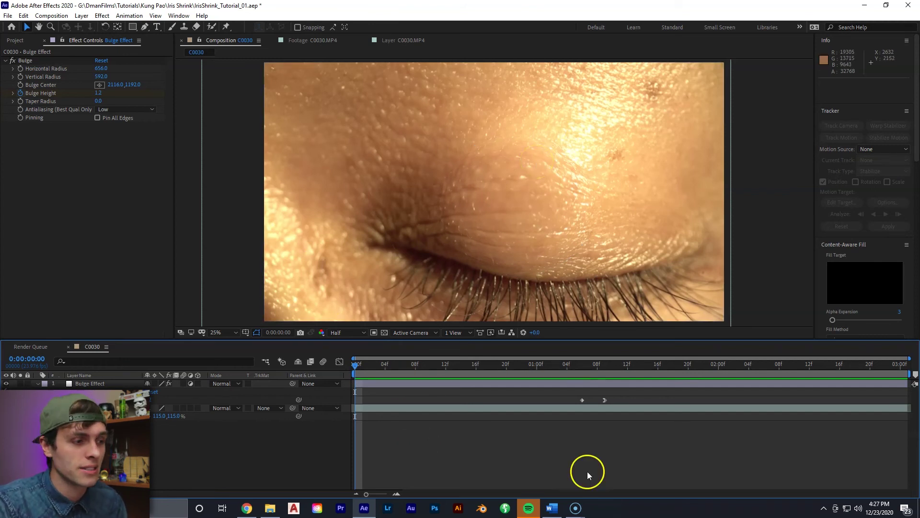
click(401, 386)
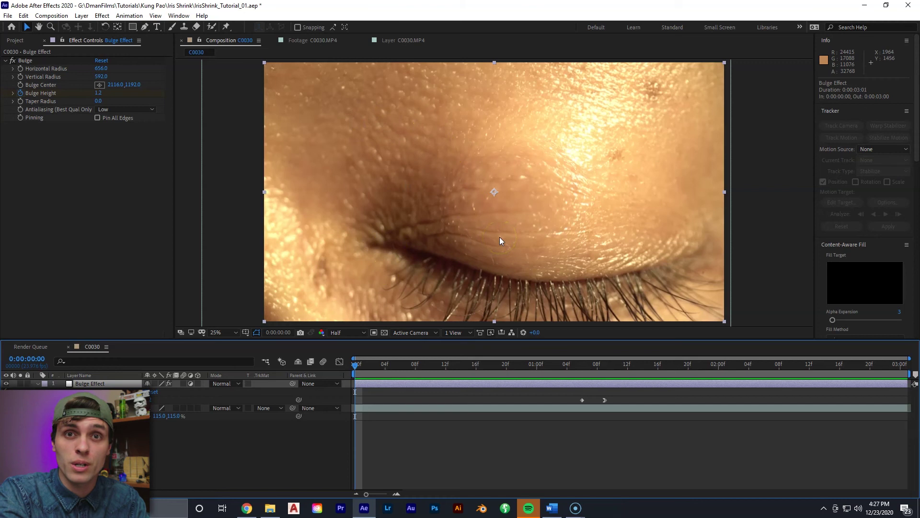
Draw a closed Pen mask with points along the eyelid and below the eye.
click(145, 27)
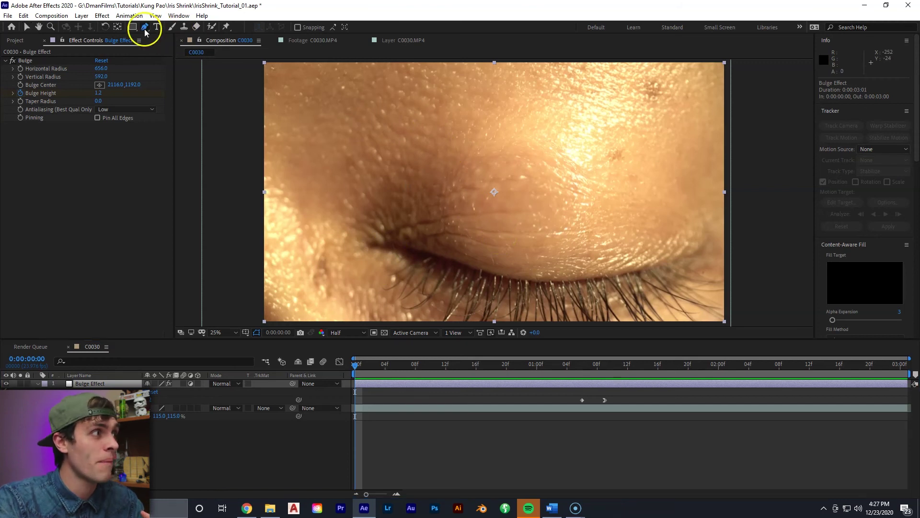
click(411, 249)
click(479, 271)
click(568, 280)
click(675, 258)
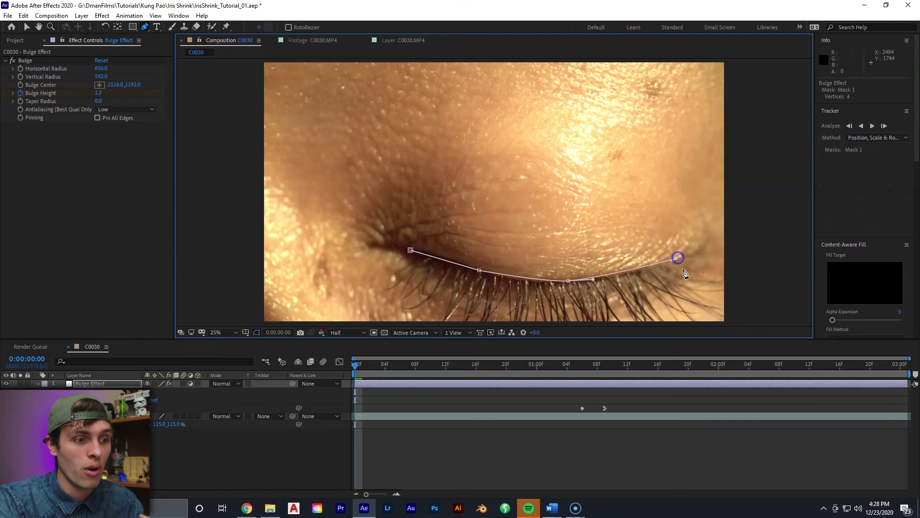
click(536, 296)
click(419, 267)
click(411, 250)
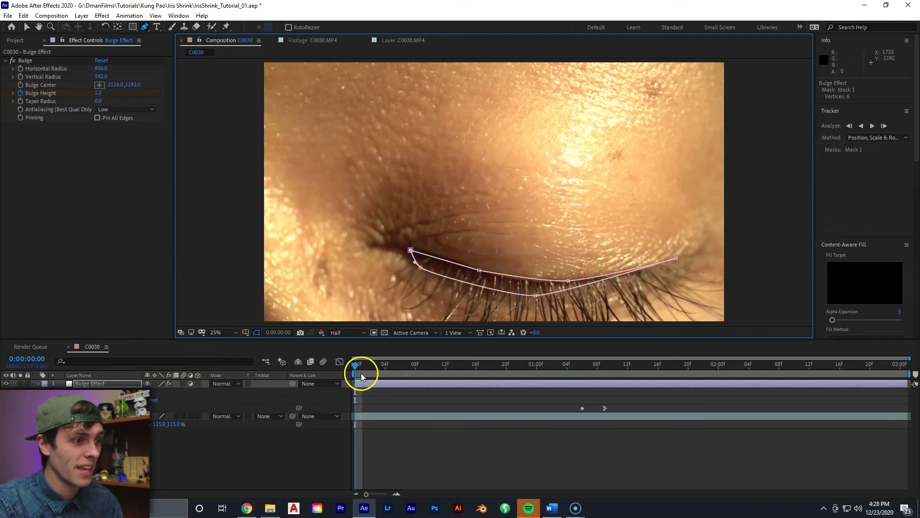
With the eye open, pull Mask 1's top and right vertices up to enclose the iris.
drag(361, 373, 454, 364)
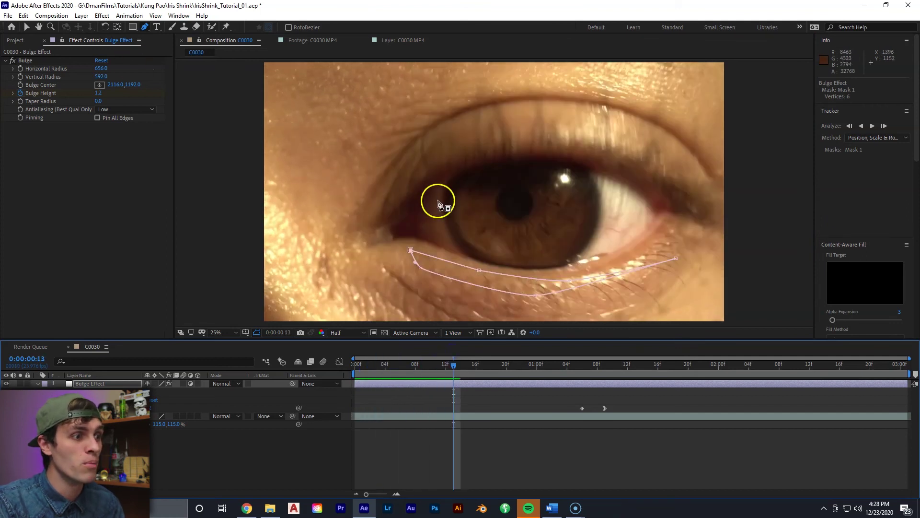
drag(477, 266, 477, 168)
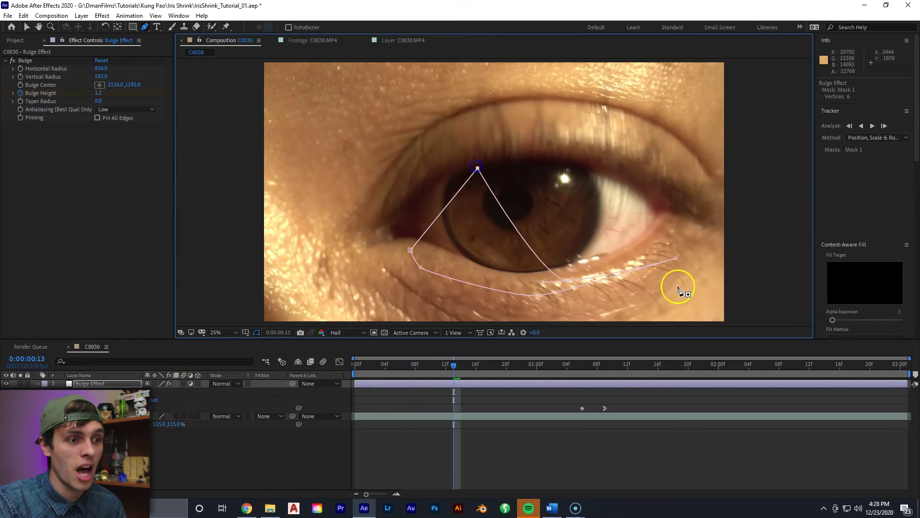
drag(566, 282, 583, 171)
drag(676, 258, 672, 223)
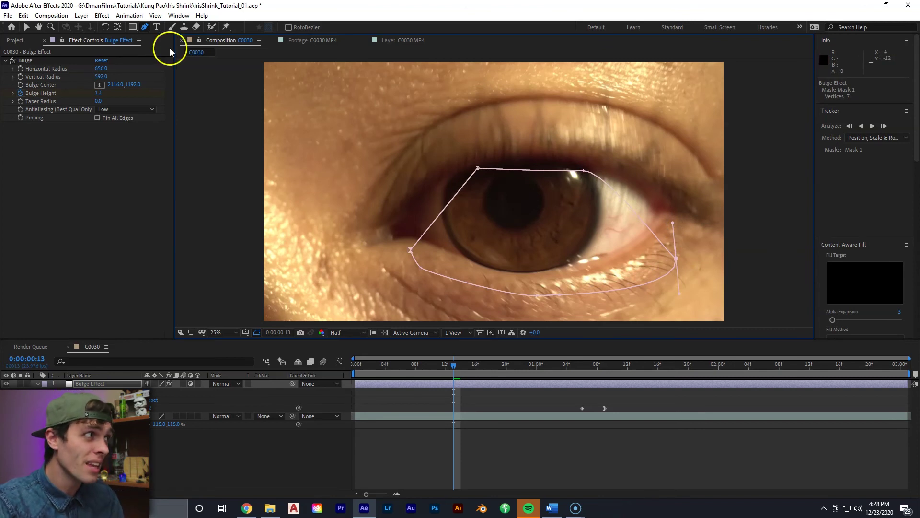
Return to the Selection tool and check Mask 1 on the Bulge Effect layer.
click(29, 26)
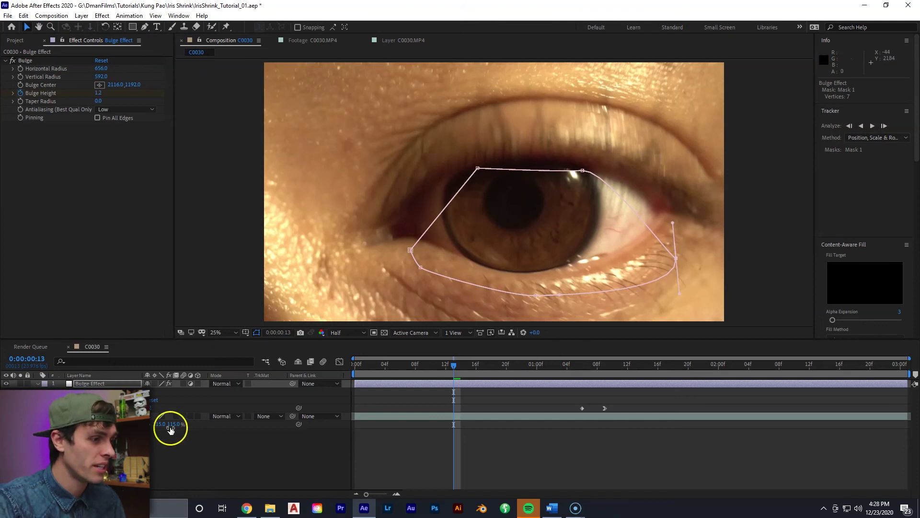
click(411, 383)
key(m)
click(339, 392)
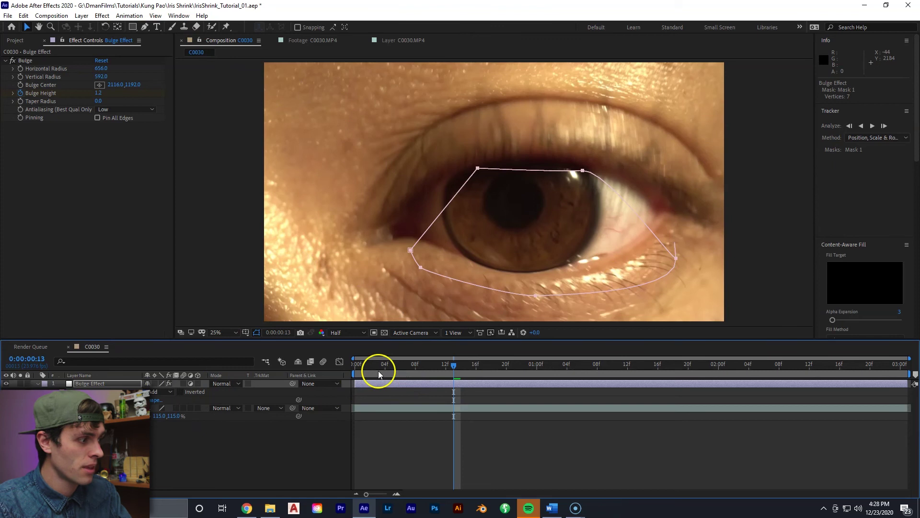
key(m)
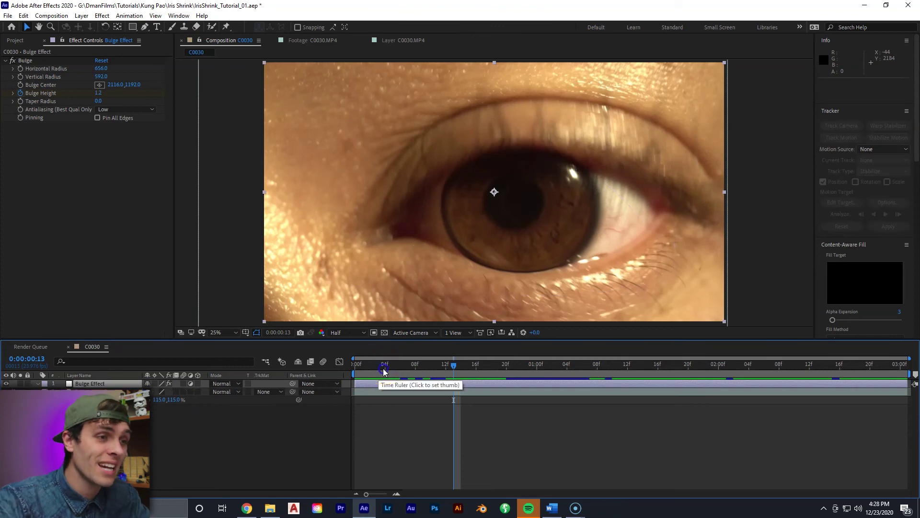
click(364, 372)
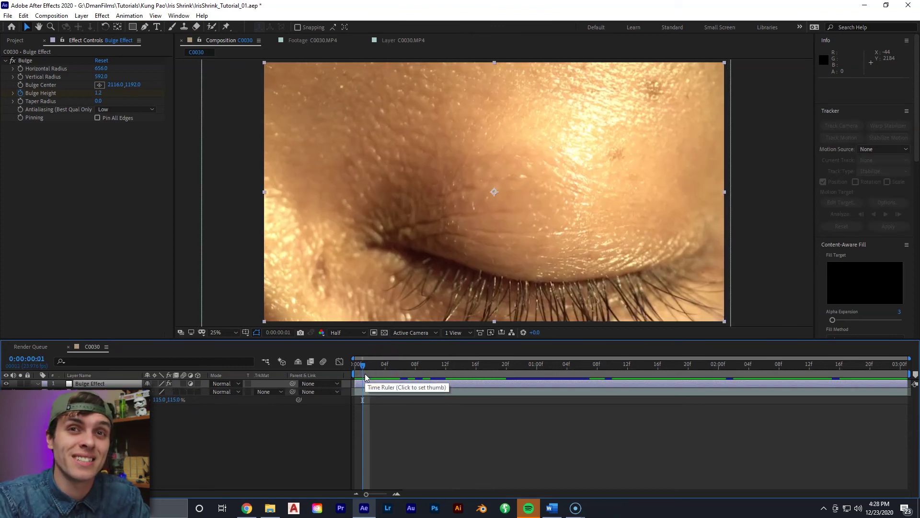
Set a Bulge Height keyframe of 0.0 at frame 0, then scrub forward to where the eye opens.
key(Home)
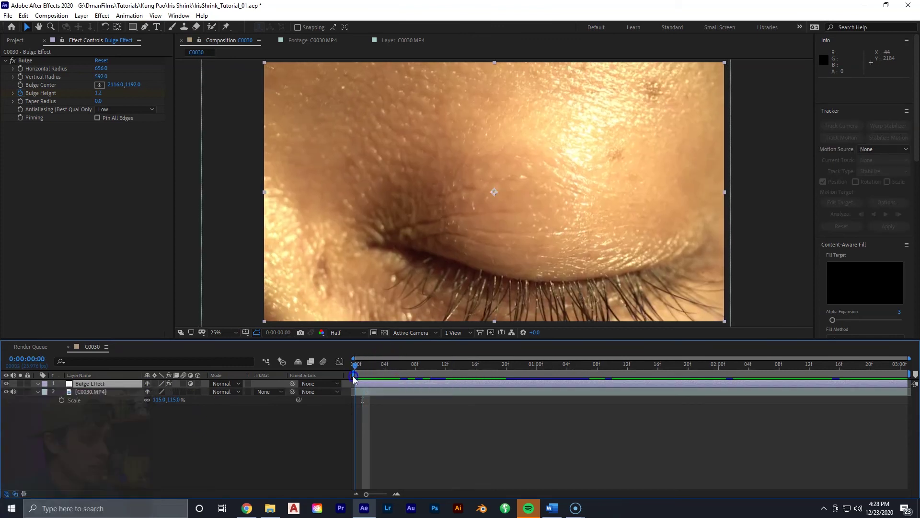
key(u)
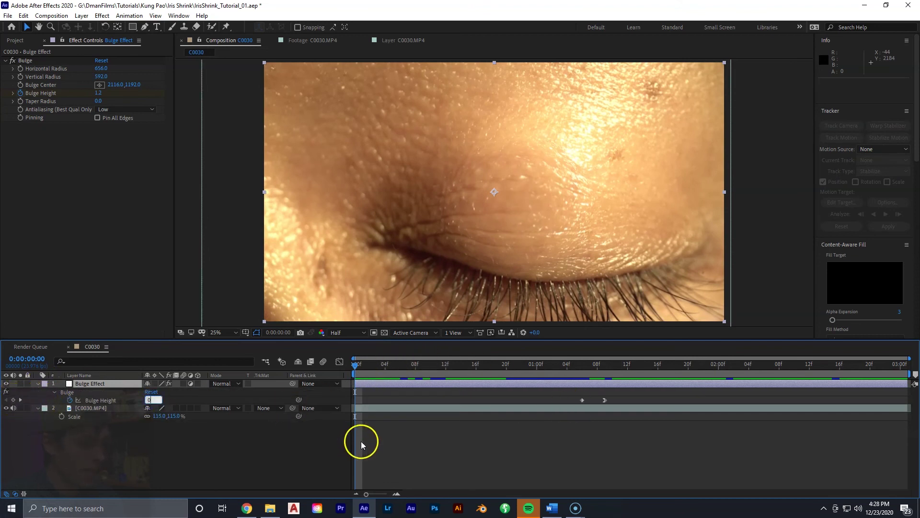
click(419, 458)
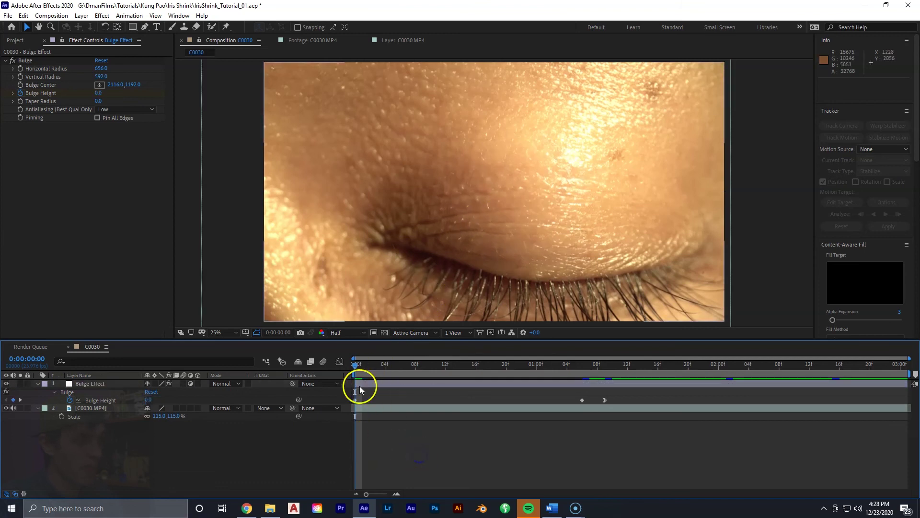
click(517, 316)
drag(355, 360, 451, 357)
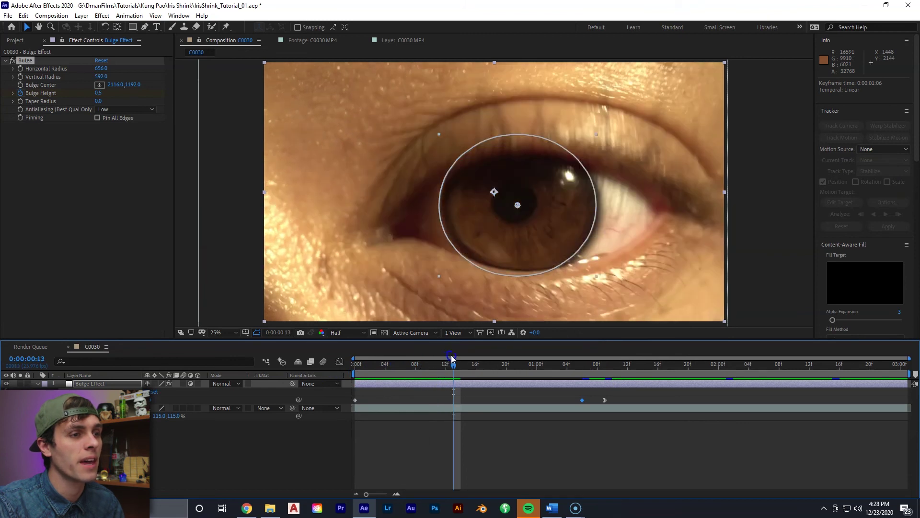
Paste the 1.2 Bulge Height keyframe at frame 13, move the 0.0 keyframe to frame 12, and preview.
click(582, 401)
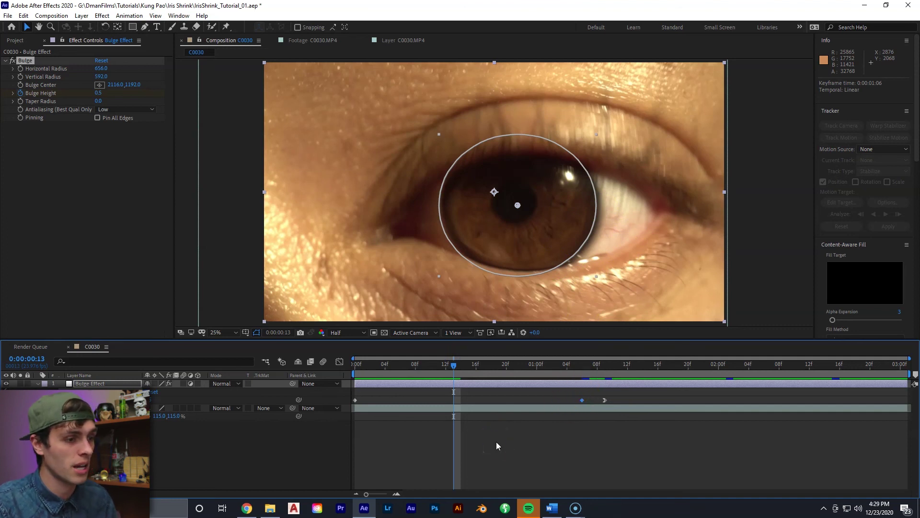
key(ctrl+v)
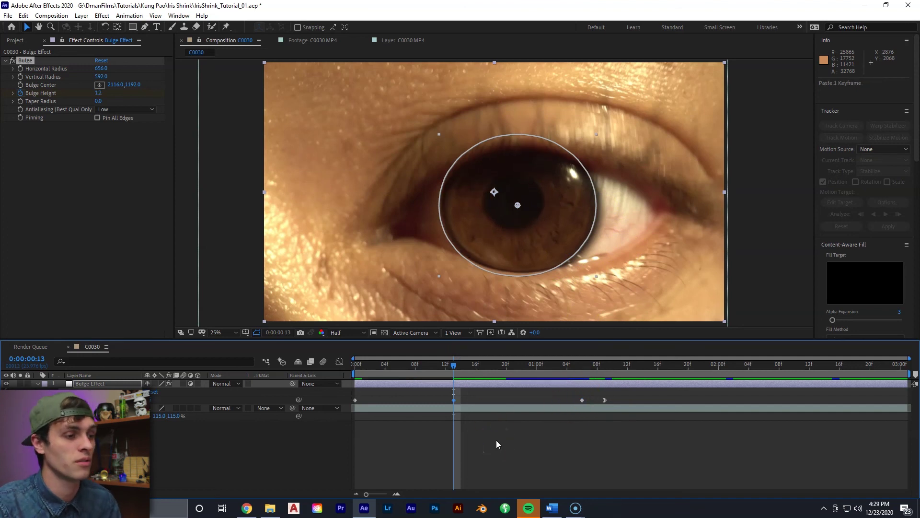
drag(454, 367, 446, 370)
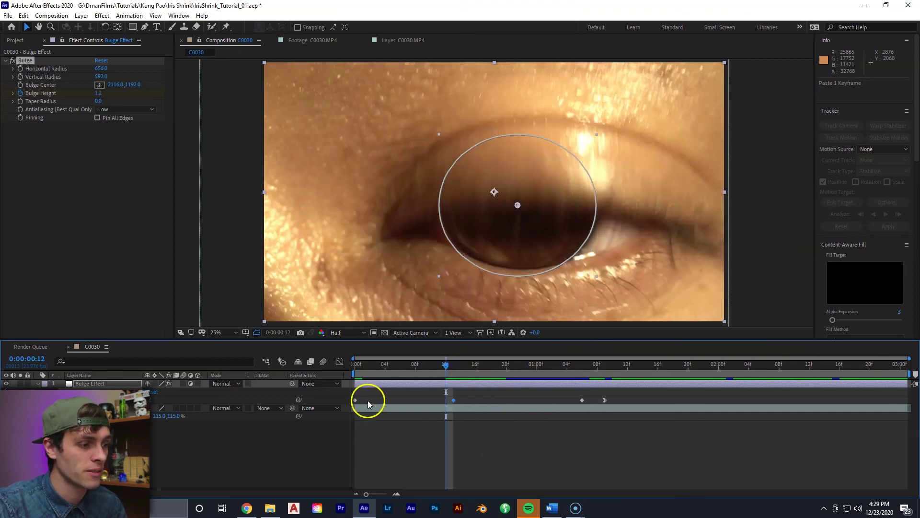
drag(355, 401, 445, 402)
drag(475, 365, 312, 376)
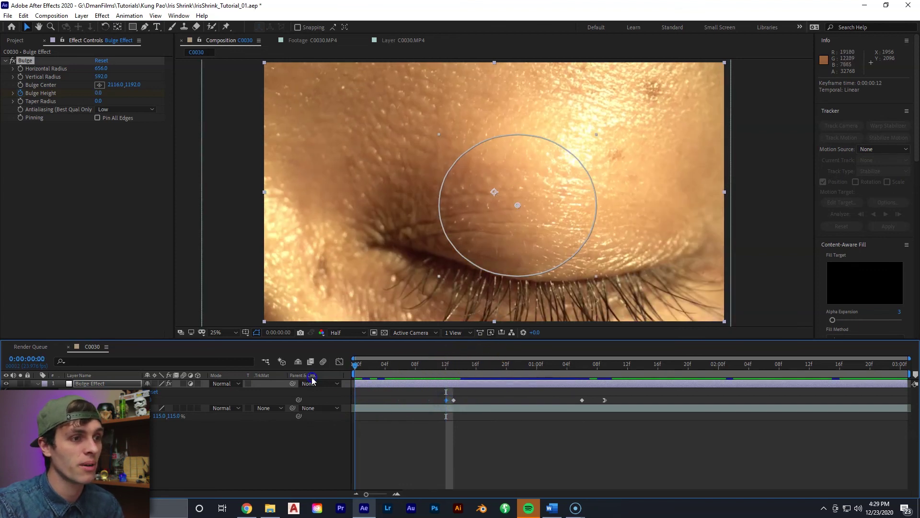
key(space)
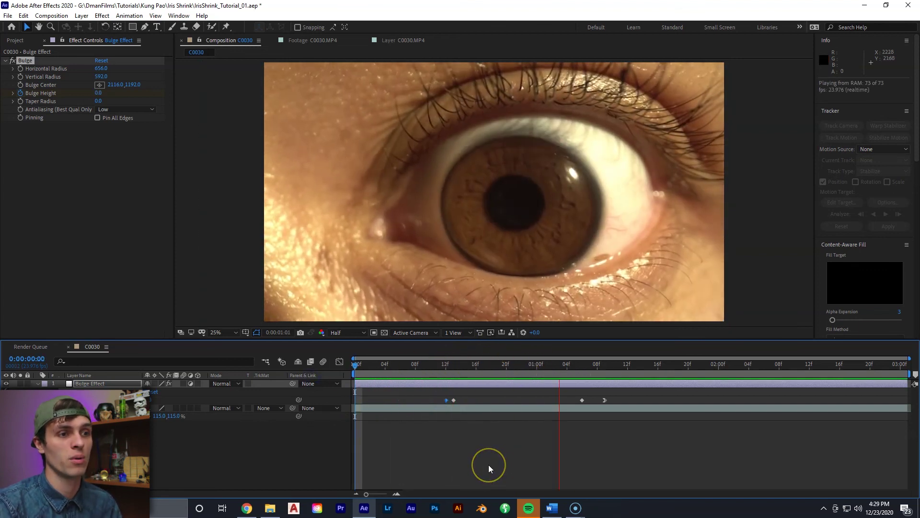